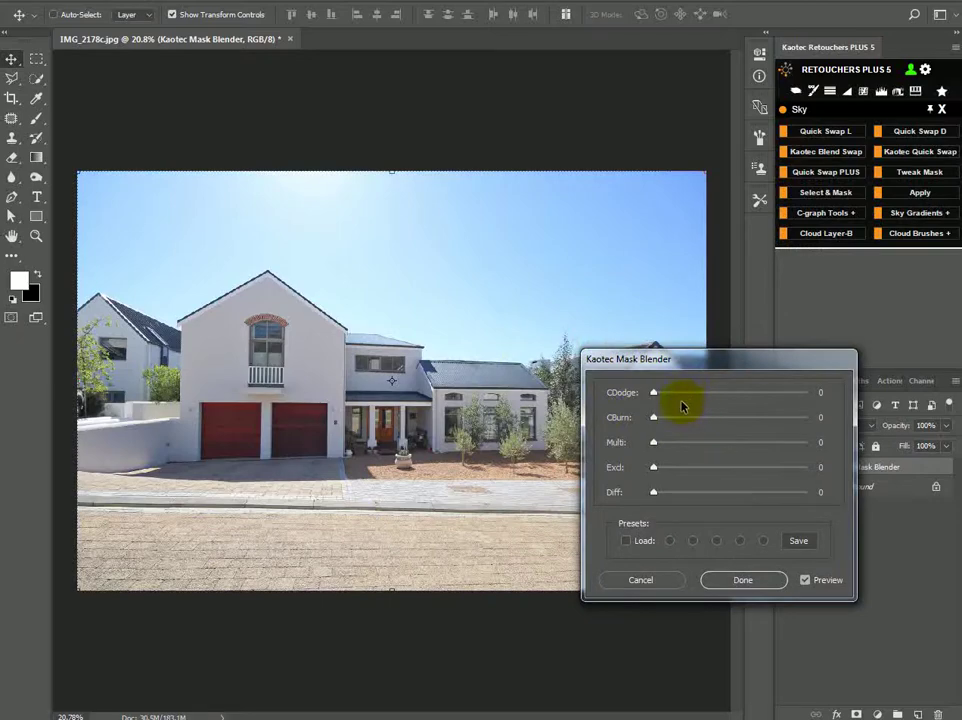
Set the Mask Blender values to Multi 100, CBurn 100, CDodge 90 and Diff 92
left_click_drag(683, 444, 805, 442)
left_click_drag(693, 421, 805, 416)
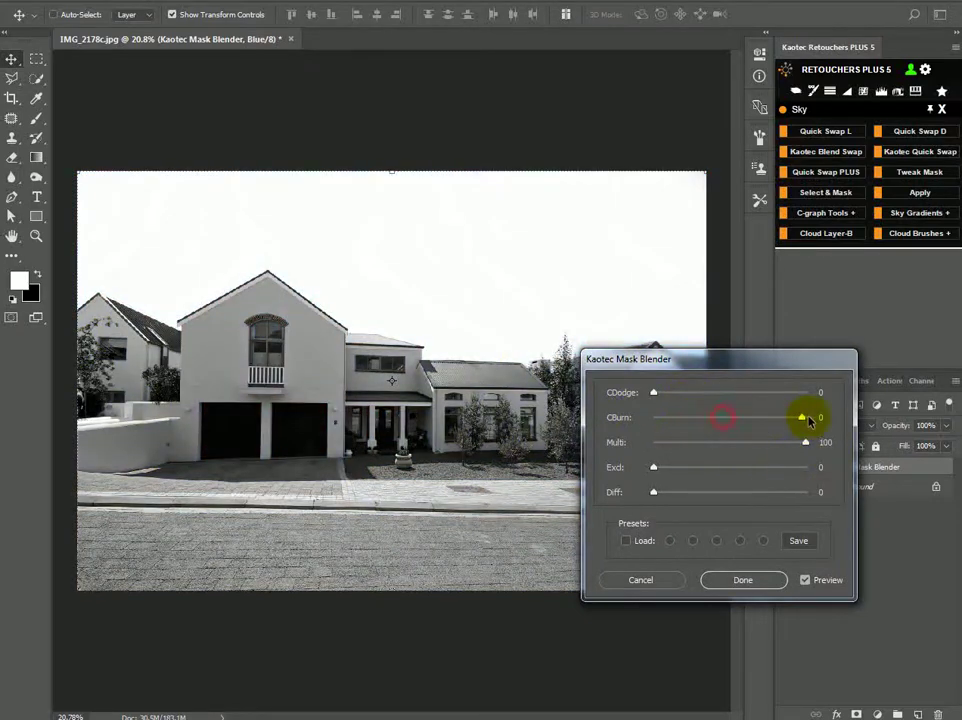
left_click_drag(706, 392, 751, 396)
left_click_drag(710, 493, 770, 497)
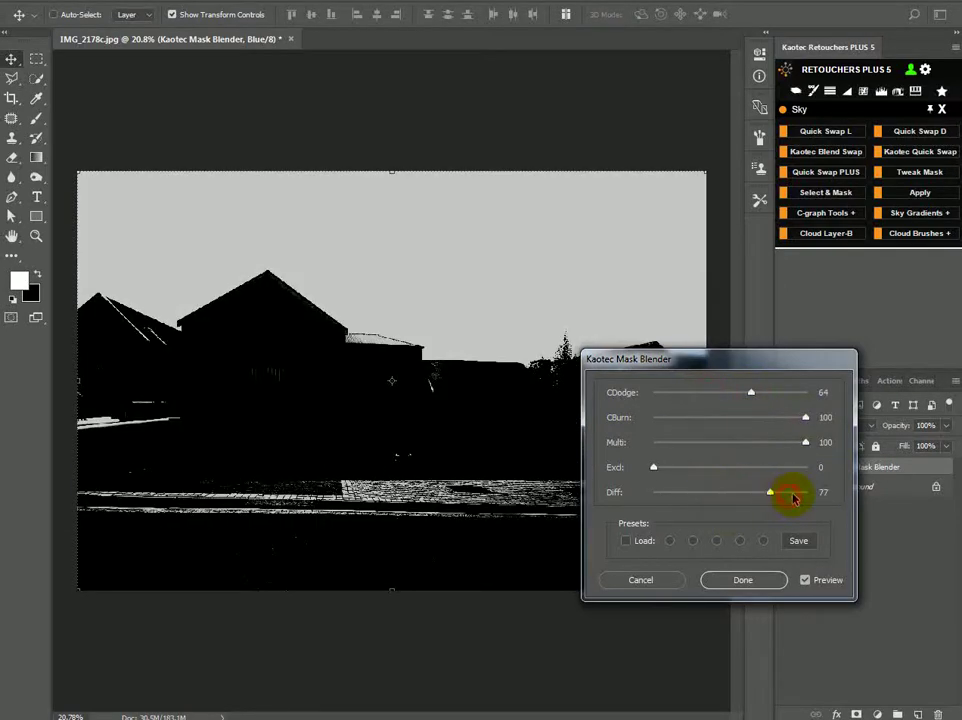
left_click_drag(790, 497, 794, 492)
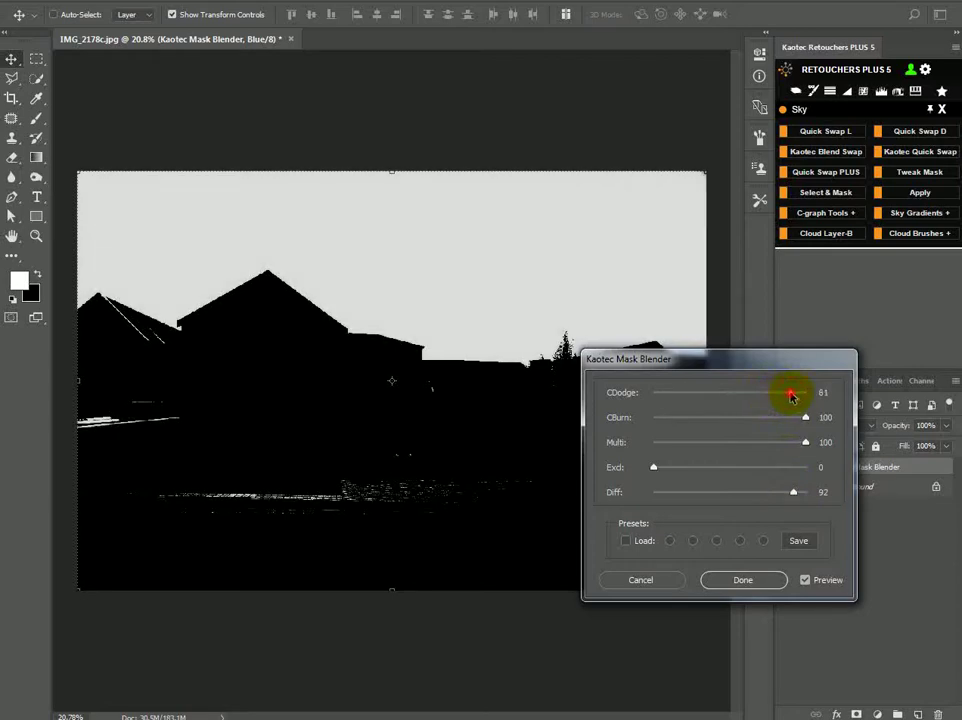
left_click_drag(790, 396, 791, 397)
left_click_drag(736, 360, 750, 396)
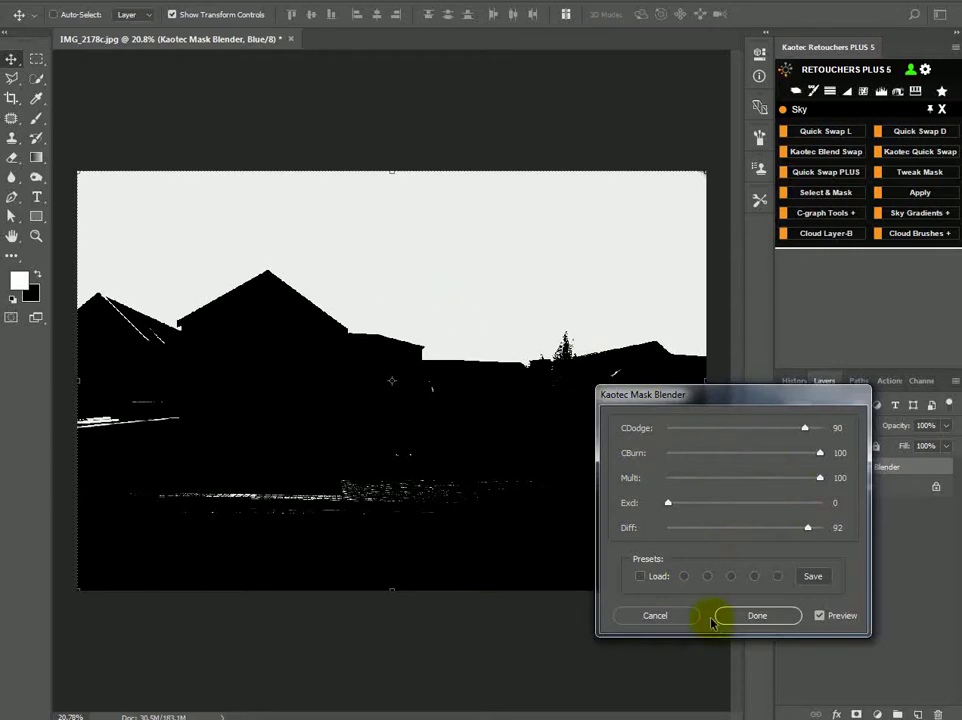
Save the blender values as the first preset and test it by setting CDodge 27 and CBurn 40, and reloading the preset
left_click(684, 577)
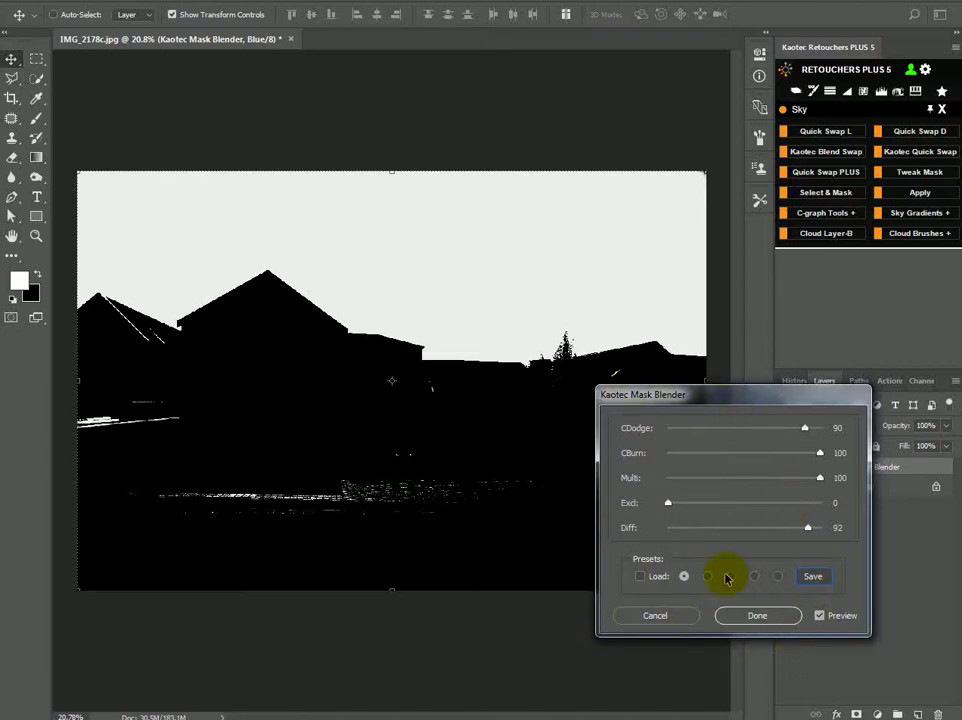
left_click(709, 428)
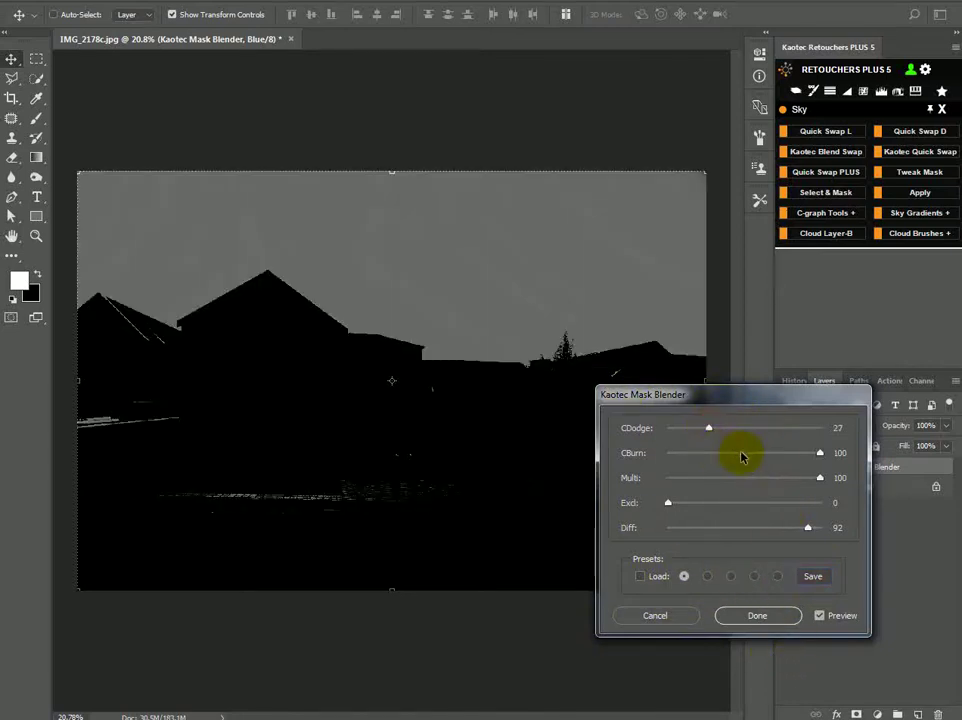
left_click(729, 457)
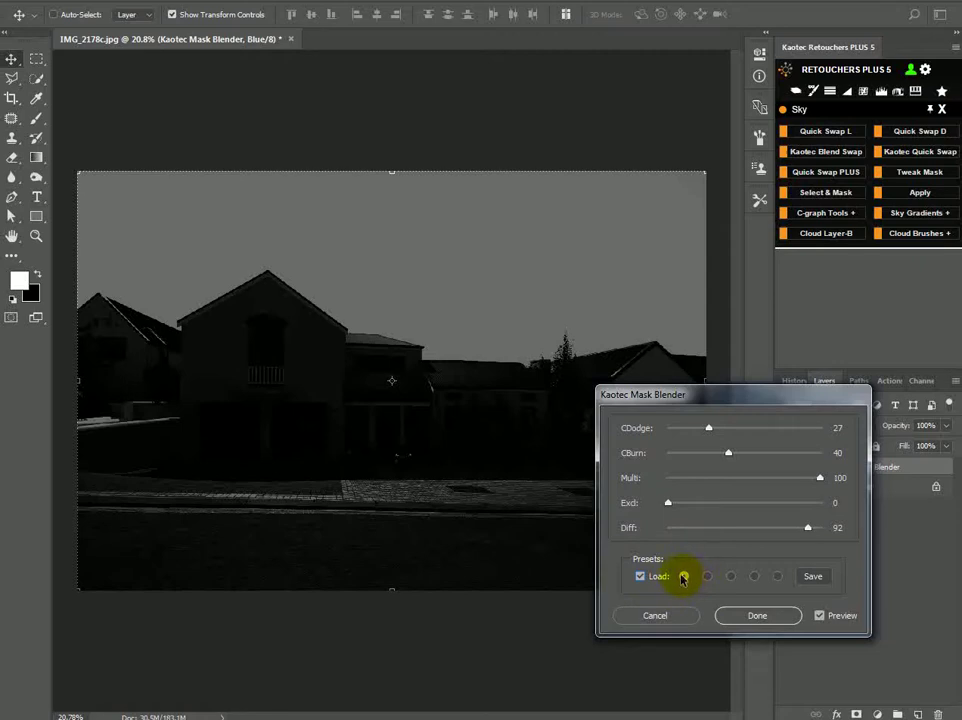
left_click(685, 577)
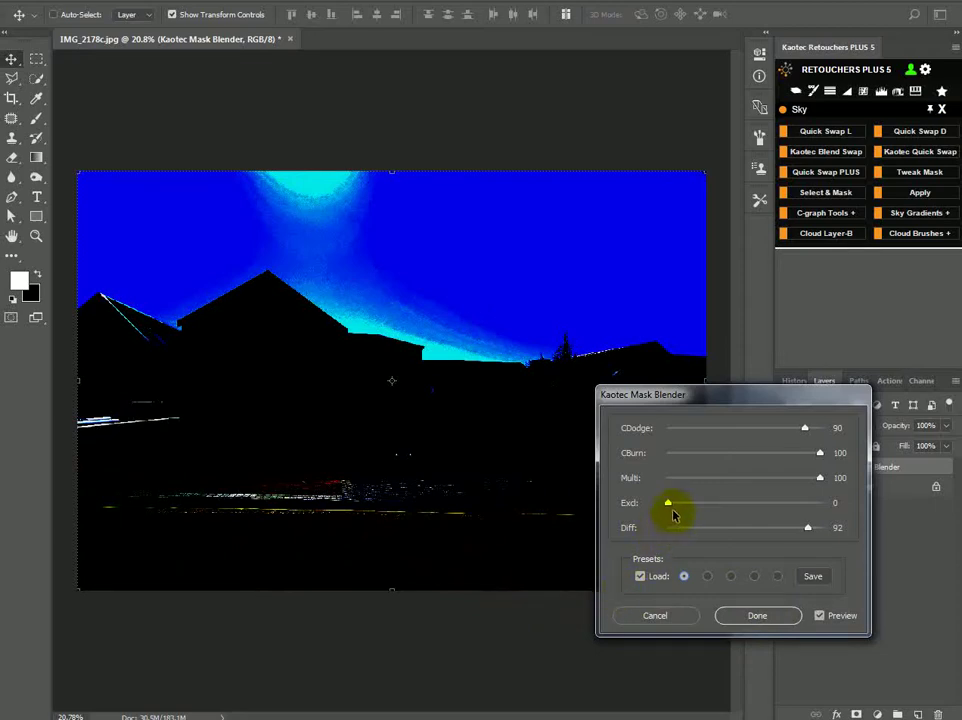
Try a small Excl adjustment, return it to 0, and apply the Mask Blender settings
left_click_drag(670, 505, 676, 503)
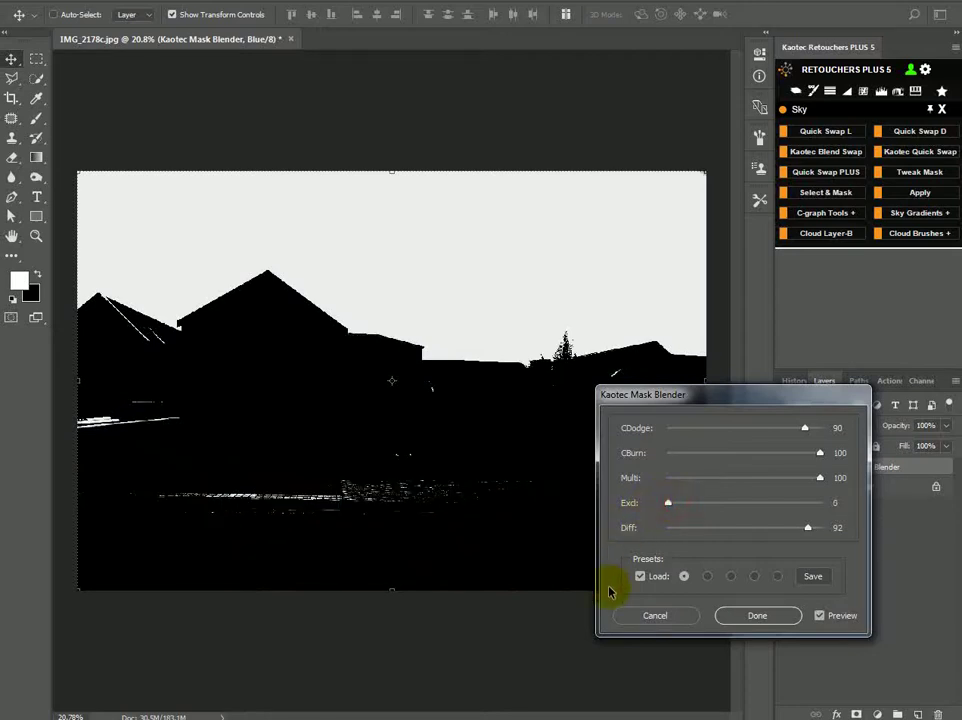
left_click_drag(702, 398, 701, 434)
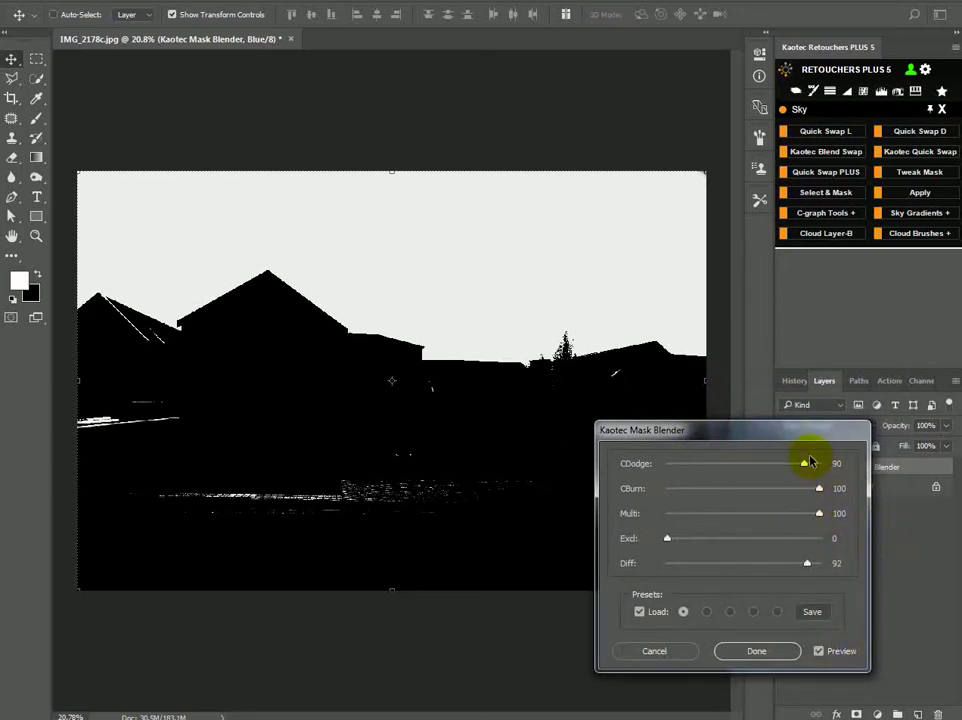
left_click(757, 651)
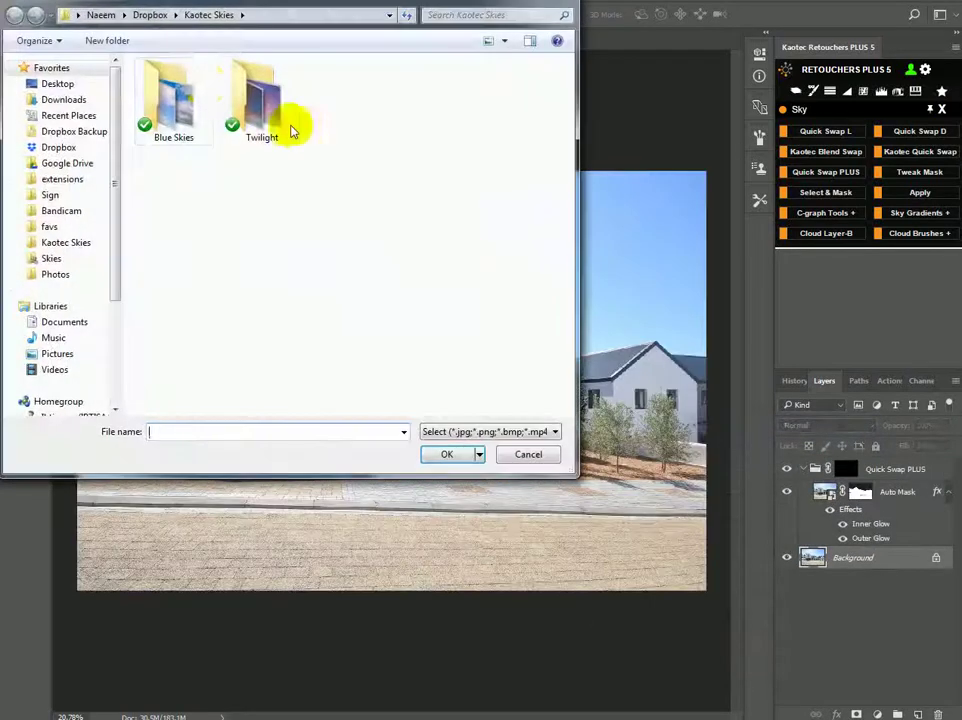
Load Blue skies (12).jpg from the Blue Skies folder and paint white across the sky on the Quick Swap PLUS group mask
double_click(172, 100)
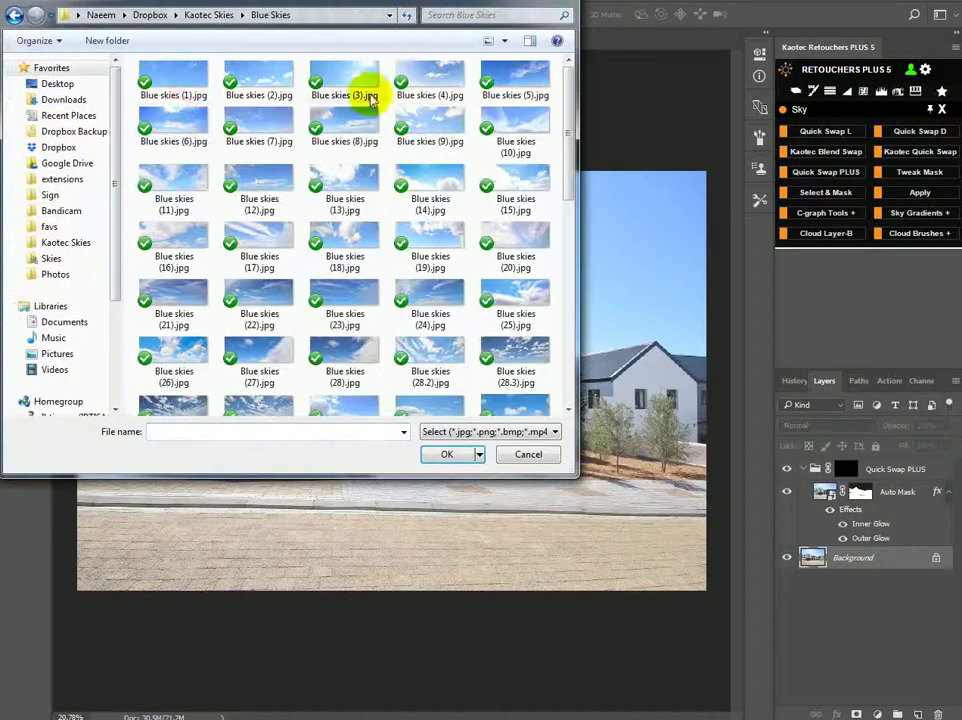
left_click(268, 182)
double_click(268, 182)
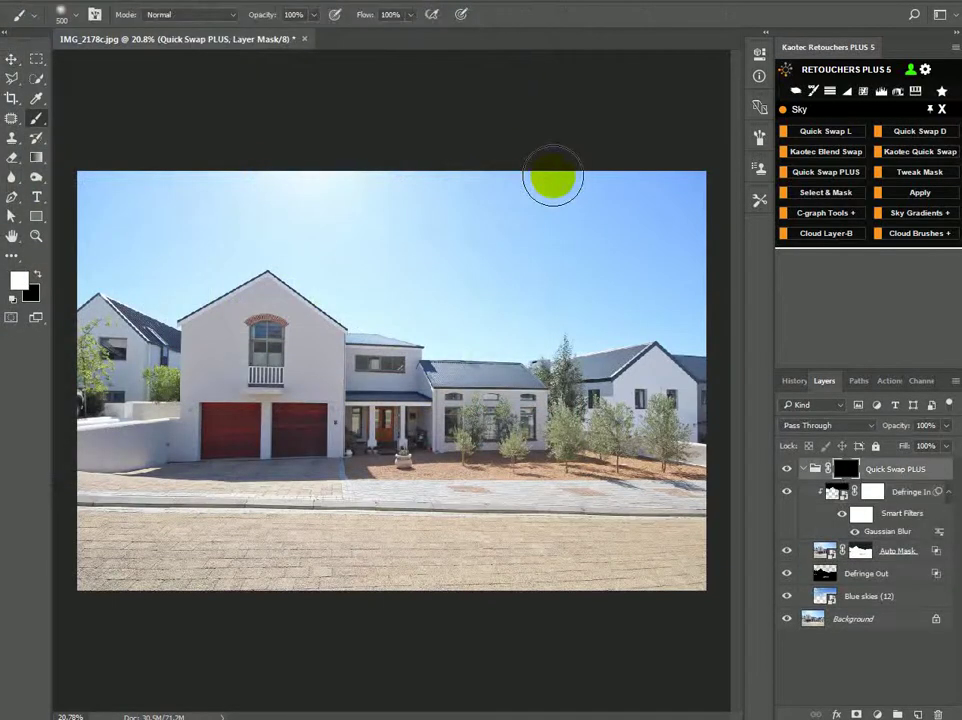
mouse_move(587, 177)
left_mouse_down()
mouse_move(10, 185)
mouse_move(251, 202)
mouse_move(511, 189)
mouse_move(629, 273)
mouse_move(797, 335)
mouse_move(608, 339)
mouse_move(225, 211)
left_mouse_up()
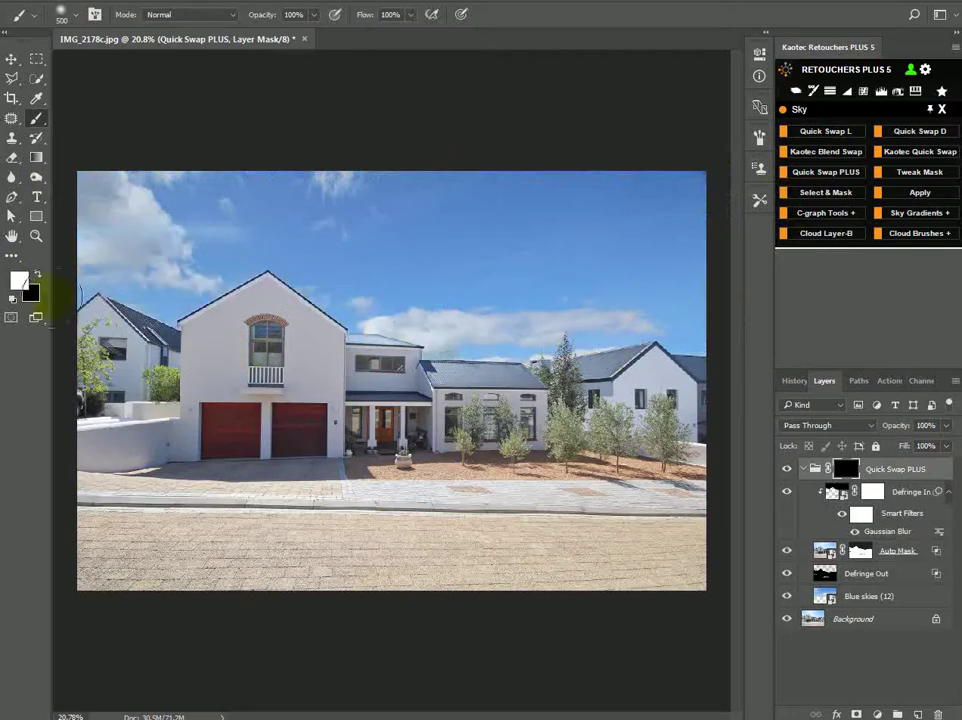
mouse_move(11, 227)
left_mouse_down()
mouse_move(307, 144)
mouse_move(424, 333)
mouse_move(829, 343)
mouse_move(443, 195)
left_mouse_up()
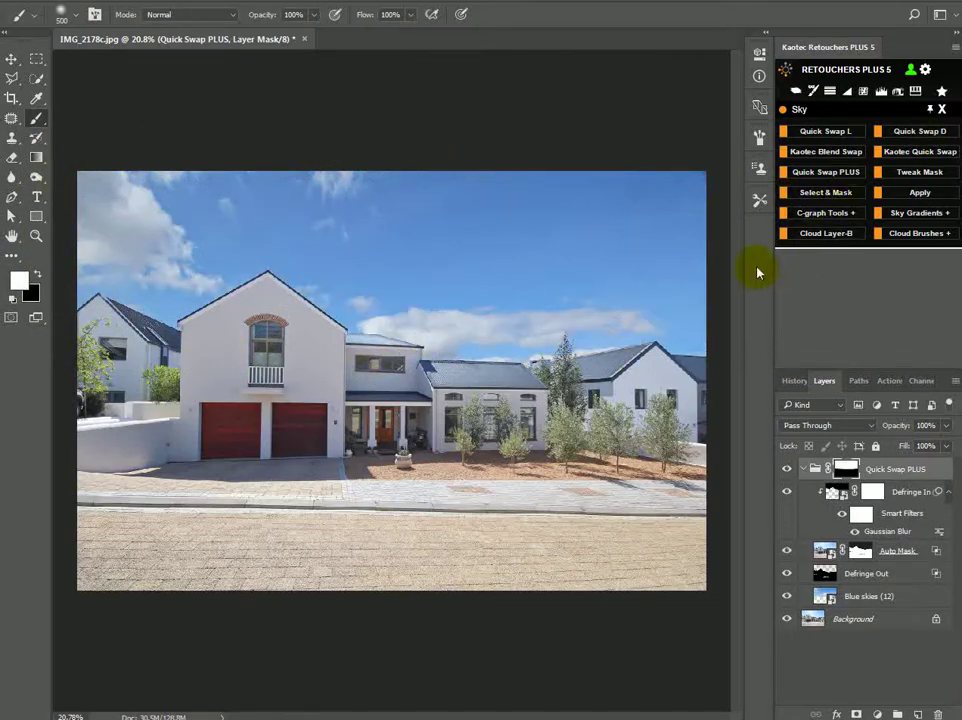
Examine the edges between the new sky and the rooflines and trees across the whole house
key("z")
left_click_drag(369, 221, 80, 430)
left_click_drag(290, 420, 256, 350)
left_click(473, 388, "alt")
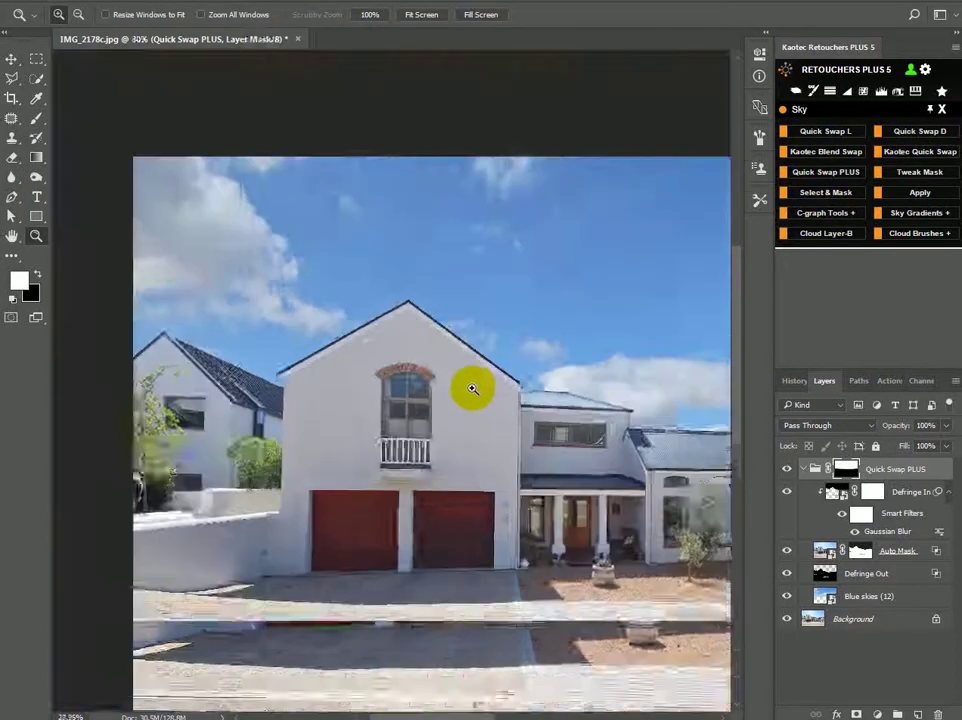
left_click_drag(561, 393, 358, 391)
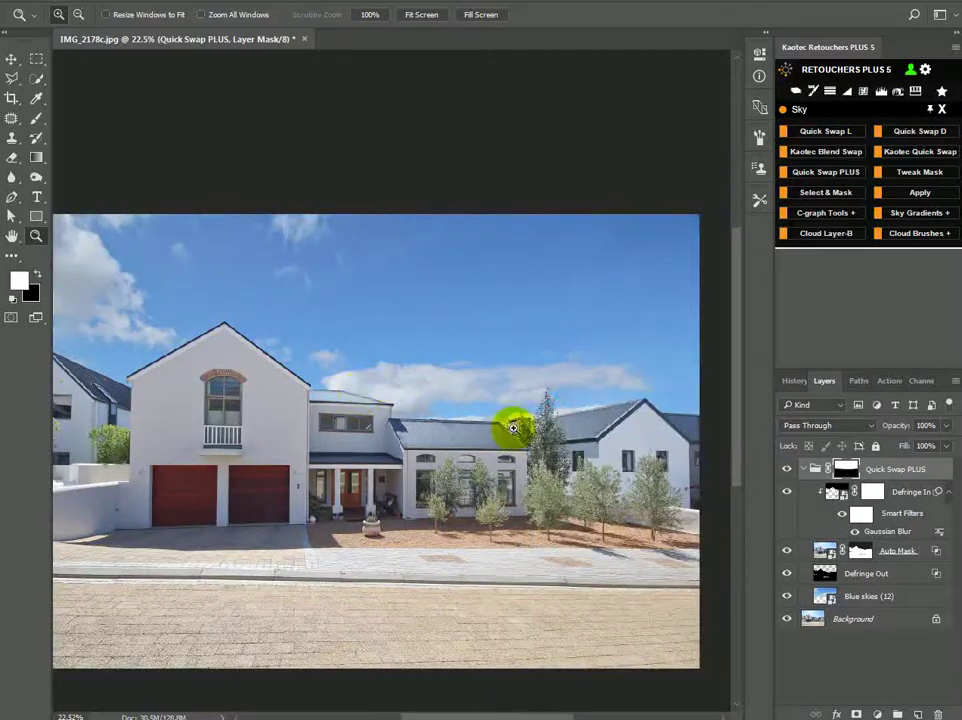
left_click_drag(556, 419, 399, 421)
left_click(489, 434)
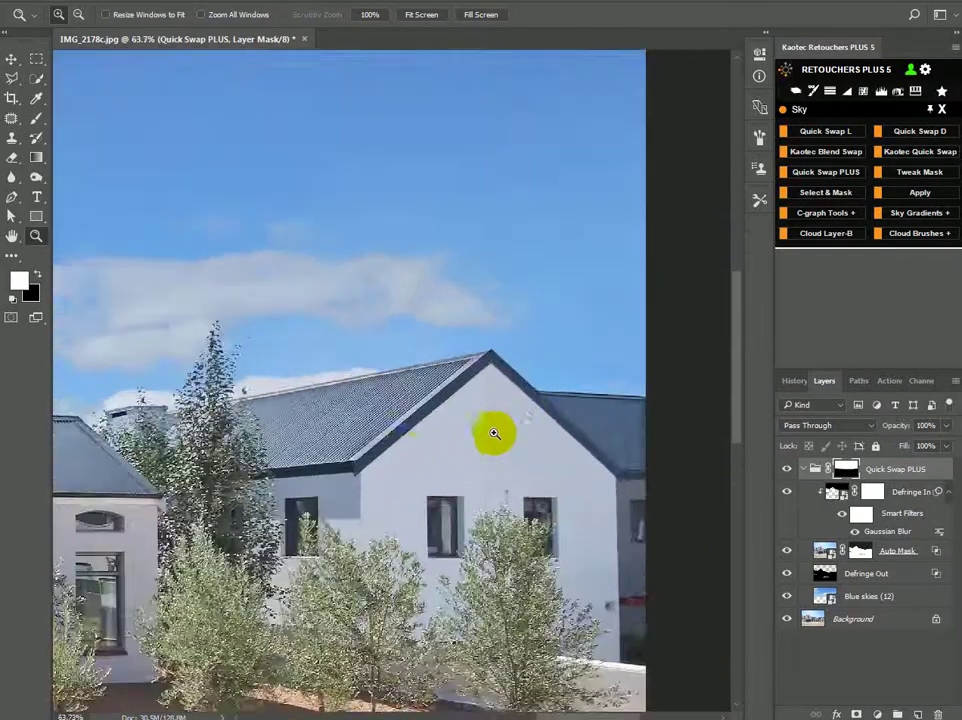
left_click_drag(335, 453, 428, 441)
left_click_drag(301, 440, 720, 420)
left_click_drag(256, 401, 719, 440)
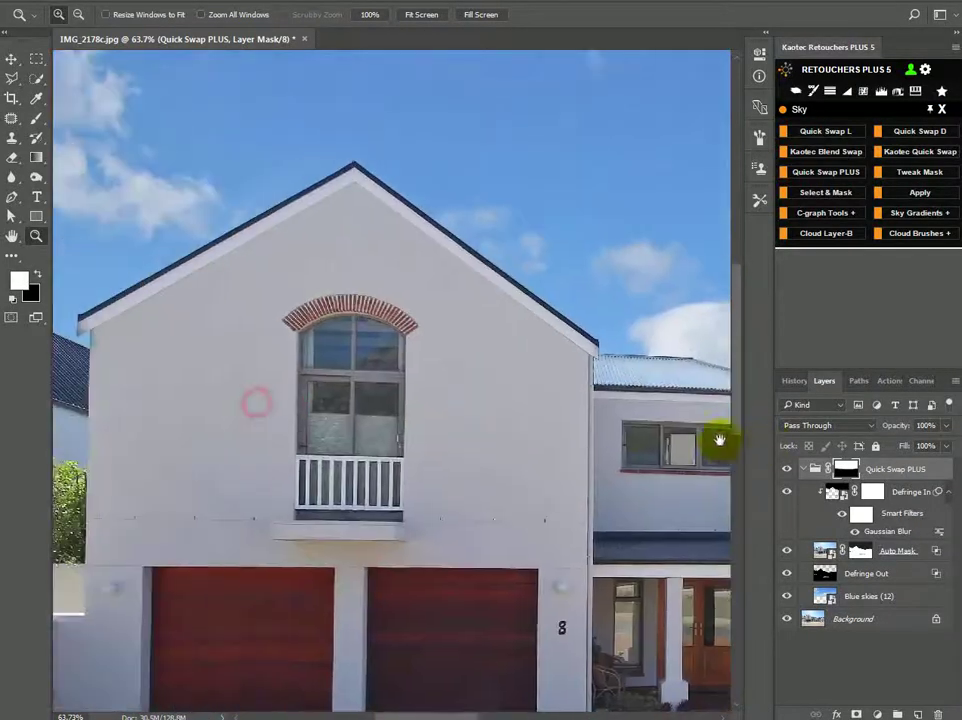
left_click_drag(506, 399, 206, 399)
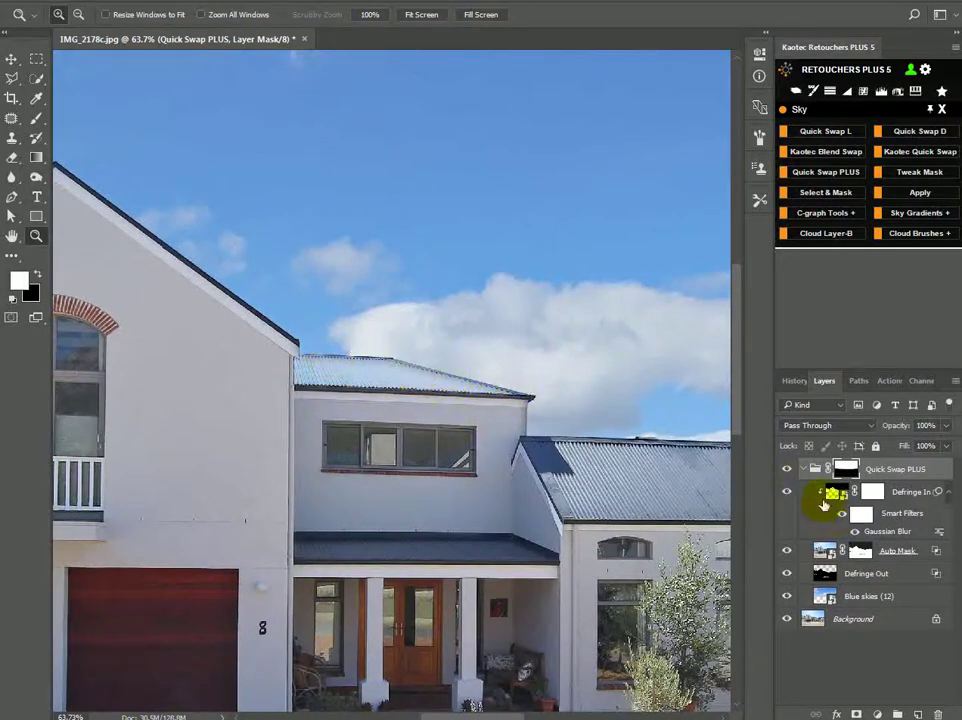
Set the Gaussian Blur smart filter on the Defringe In layer to a radius of 8.4 pixels
left_click(836, 492)
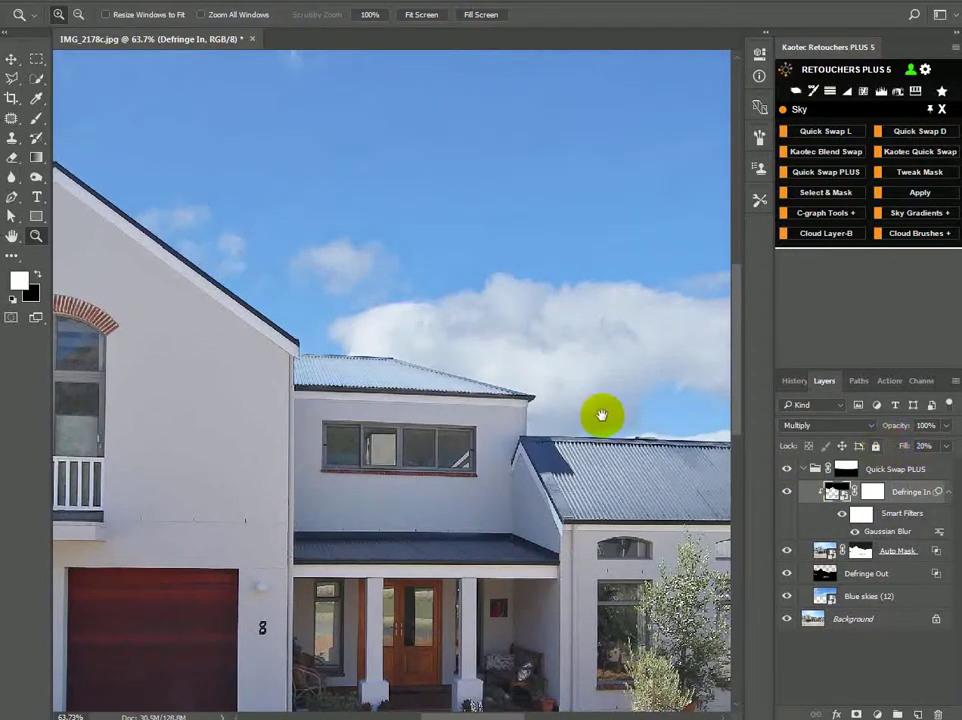
left_click_drag(644, 410, 571, 404)
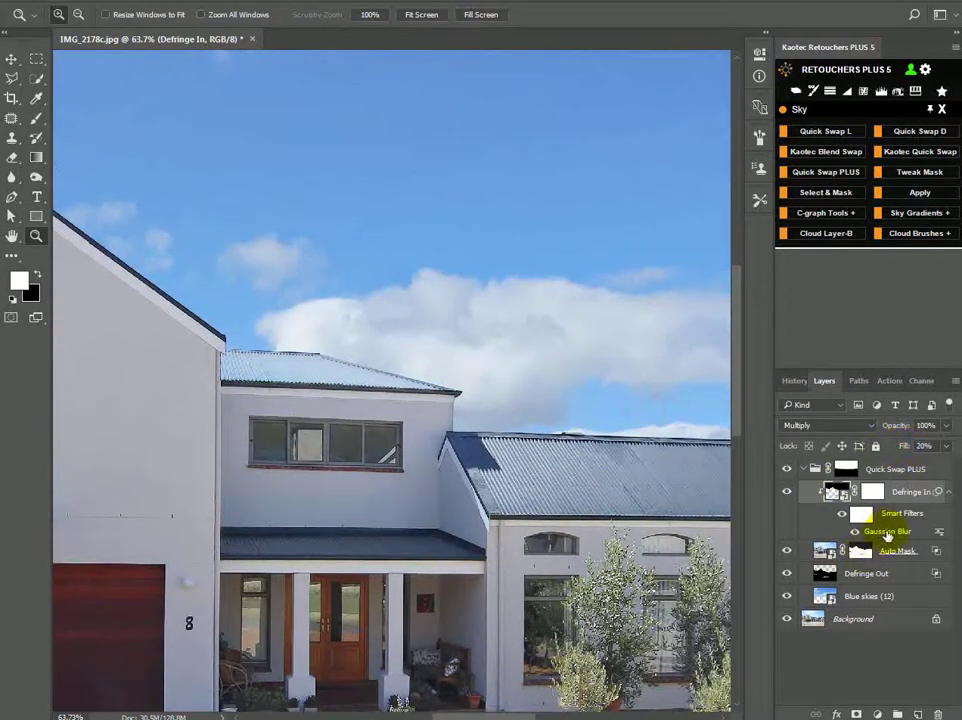
left_click_drag(625, 457, 286, 462)
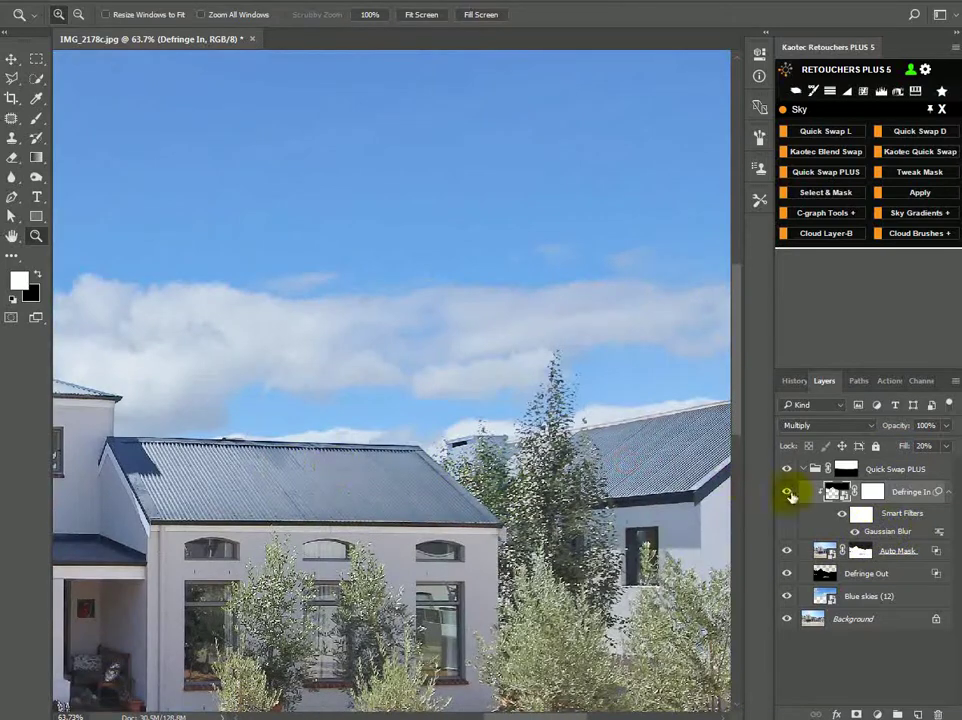
double_click(885, 533)
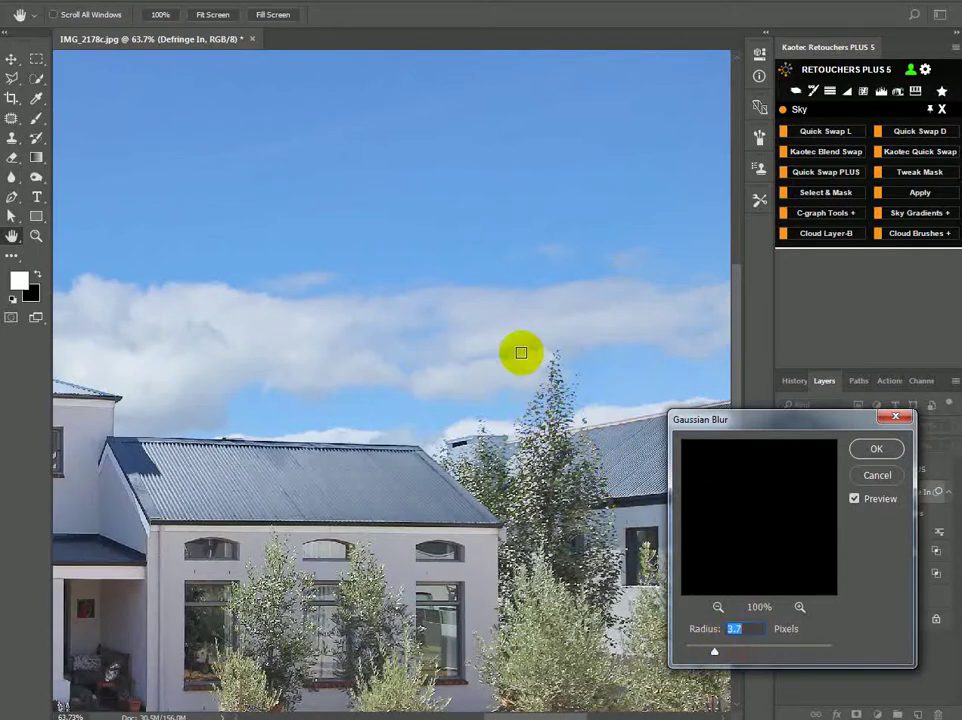
left_click_drag(715, 651, 740, 655)
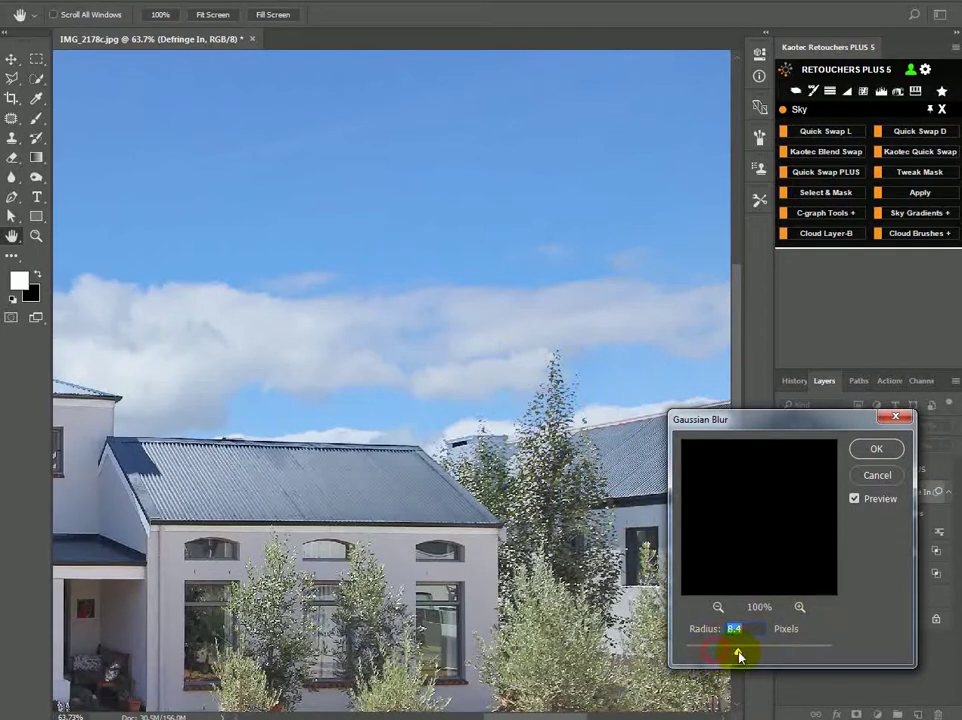
left_click(876, 448)
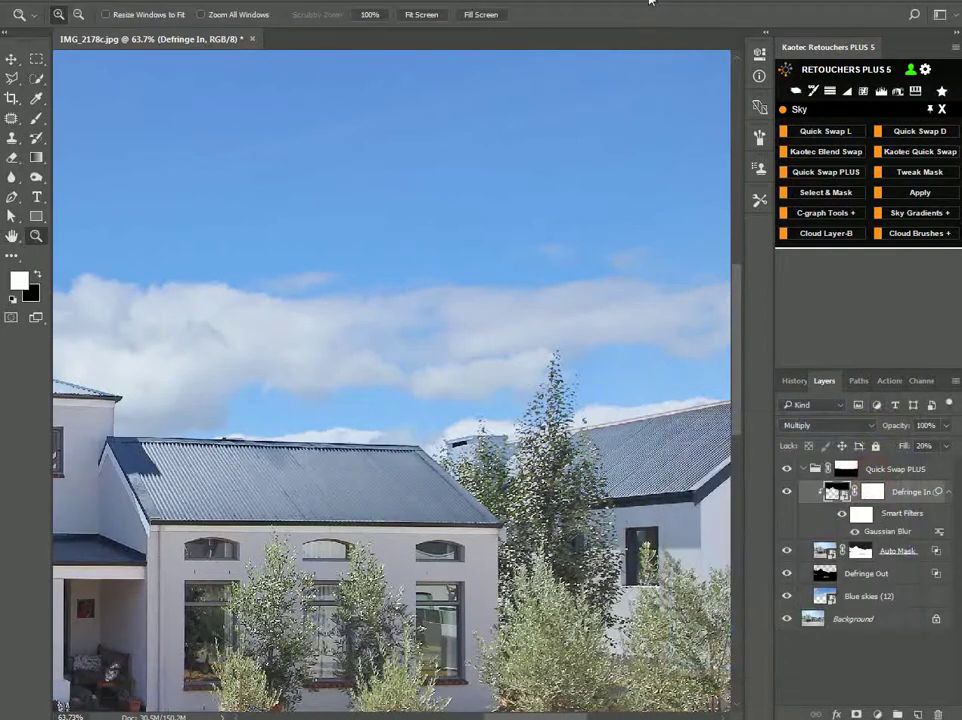
Set the Defringe In layer's fill to 23%, checking the rooflines
left_click_drag(552, 457, 400, 480)
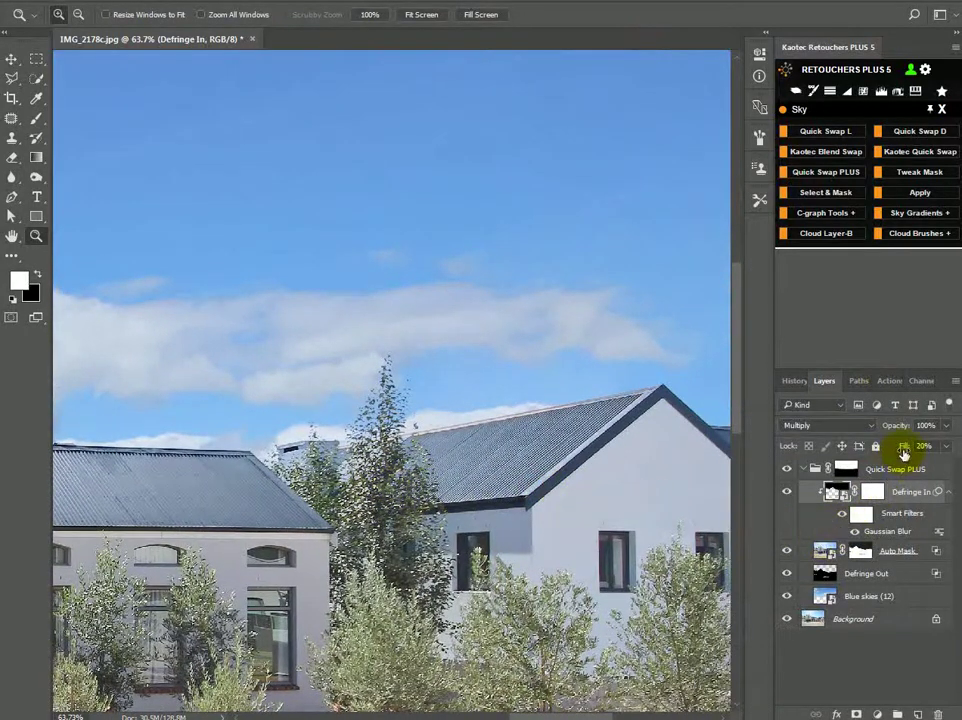
left_click_drag(916, 452, 919, 448)
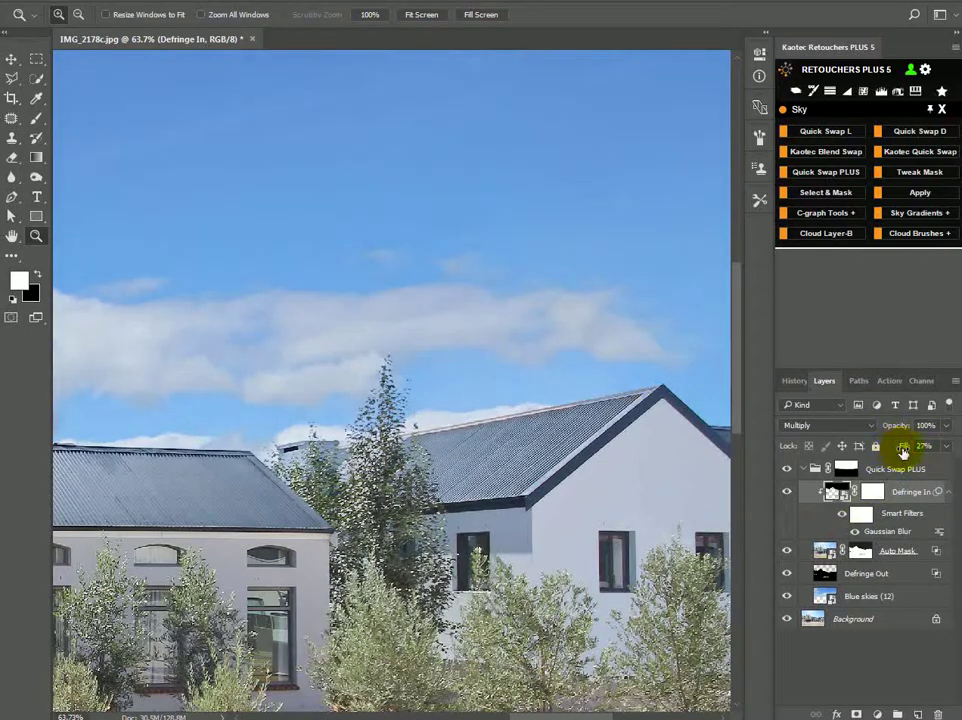
left_click_drag(361, 386, 707, 325)
left_click_drag(573, 372, 783, 380)
left_click_drag(500, 344, 494, 356)
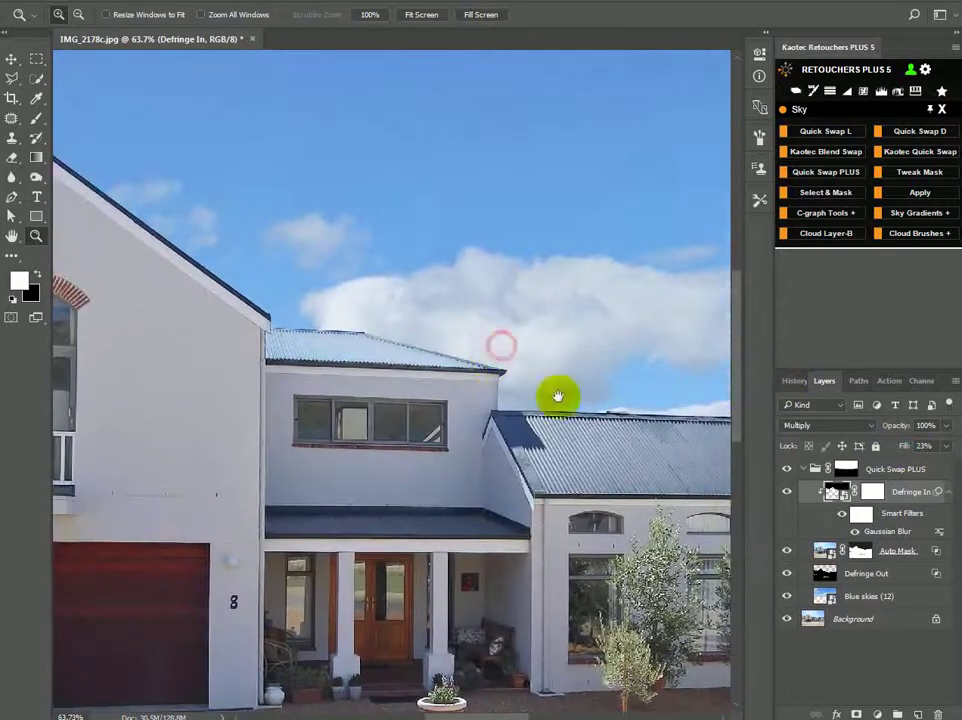
Check the remaining roof edges and compare the image with the Quick Swap PLUS group hidden and shown
left_click_drag(539, 397, 286, 402)
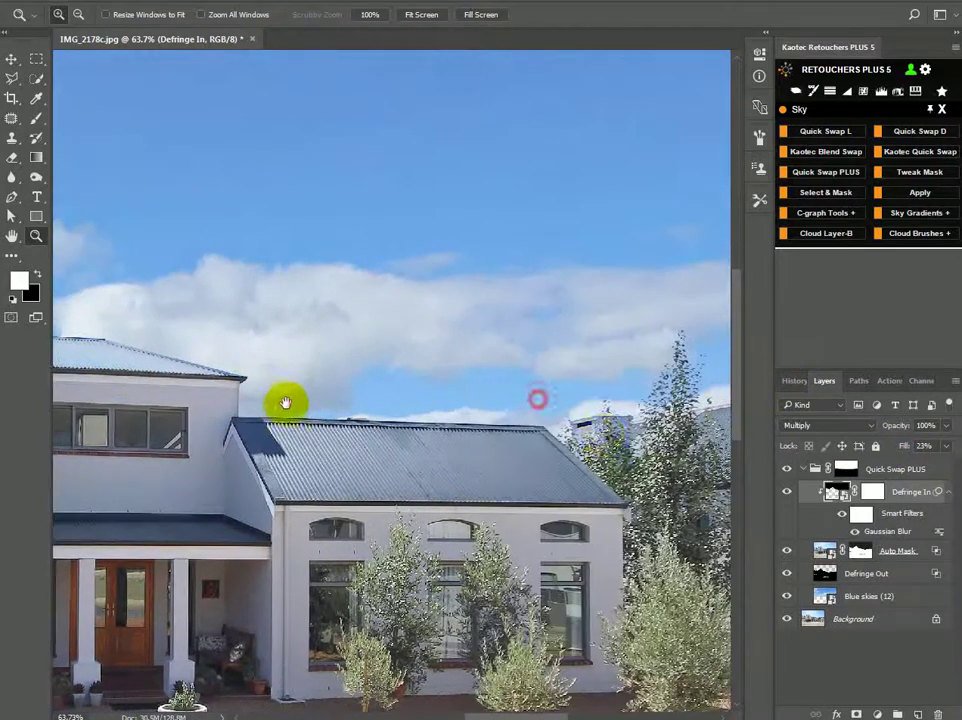
left_click_drag(616, 438, 423, 442)
left_click_drag(484, 449, 268, 464)
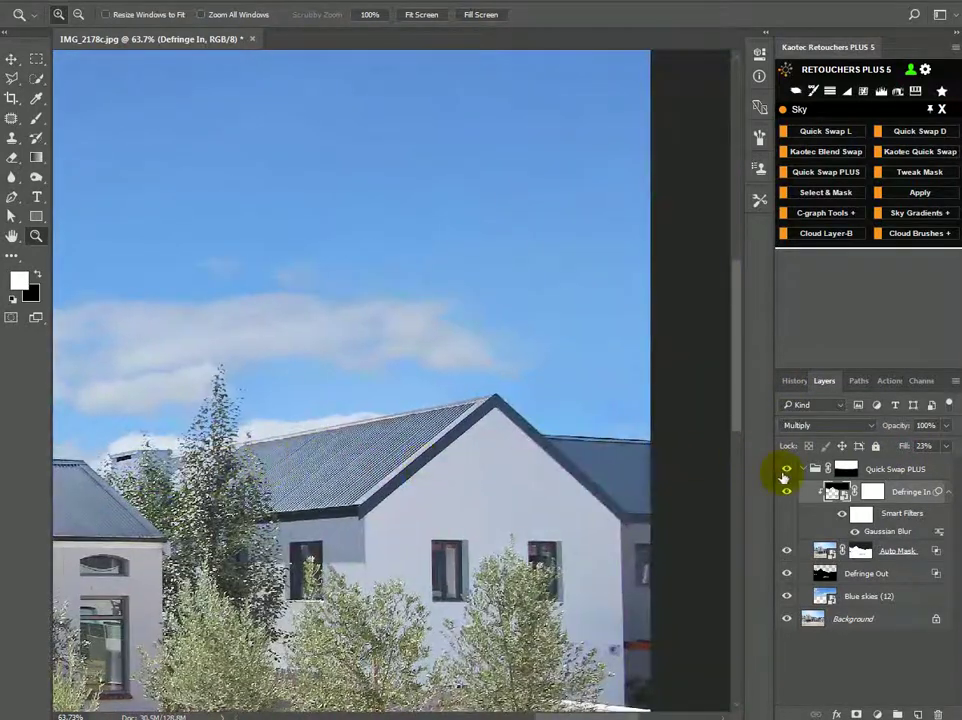
left_click(786, 469)
left_click(786, 469)
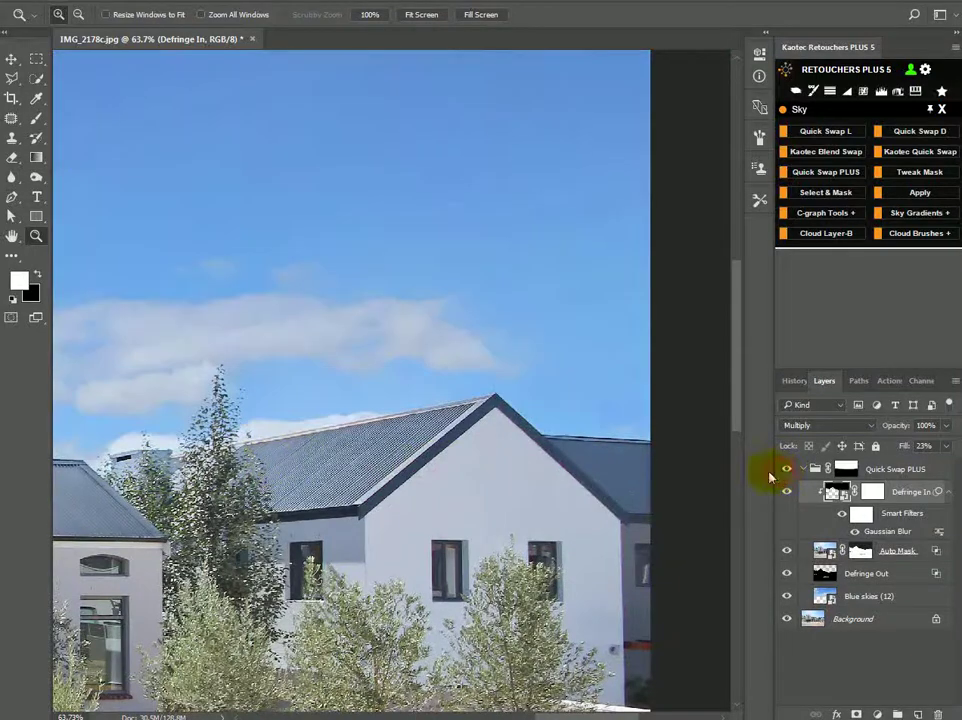
Outline the far-right house and the ground below it with the Polygonal Lasso, following its gable and the long roof ridge
left_click(11, 80)
scroll(403, 462, "up", 4)
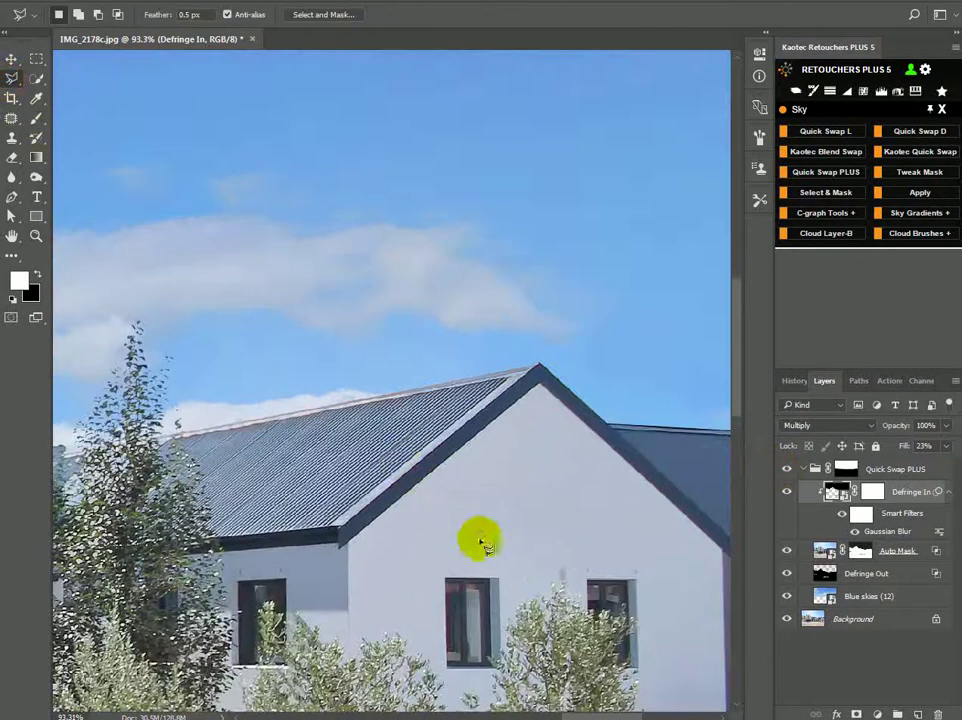
left_click_drag(670, 538, 631, 505)
left_click(690, 528)
left_click(617, 497)
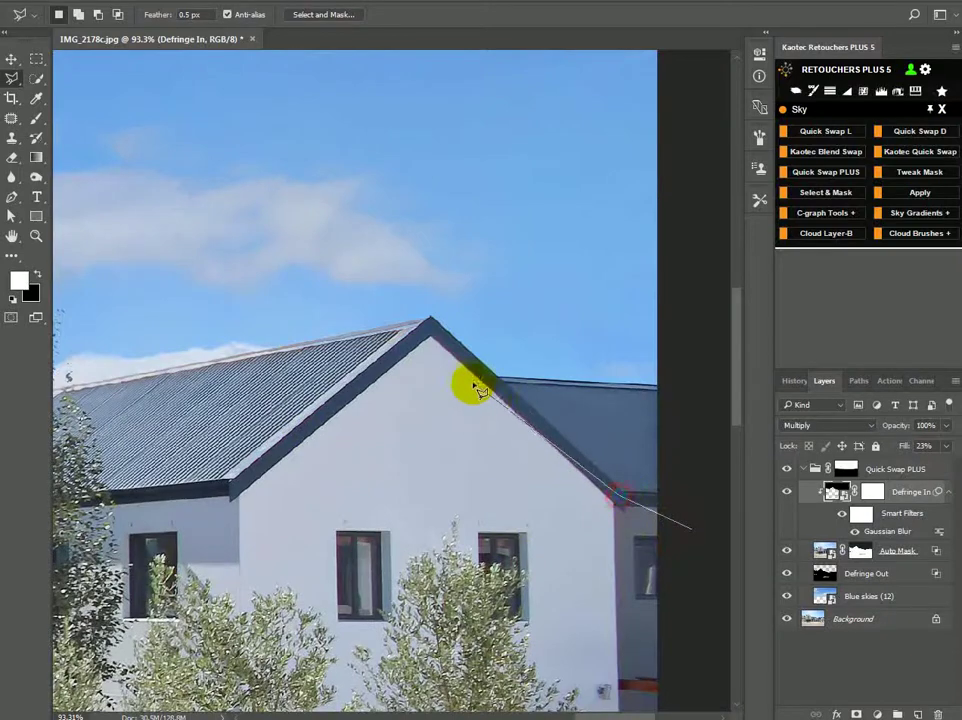
left_click(431, 319)
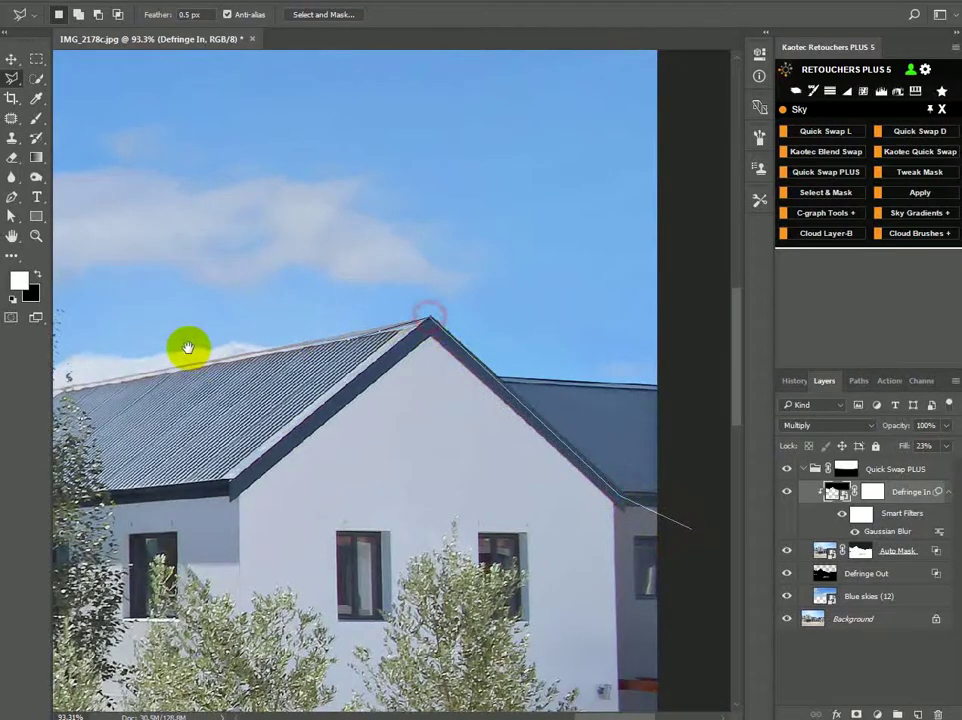
left_click_drag(187, 346, 606, 353)
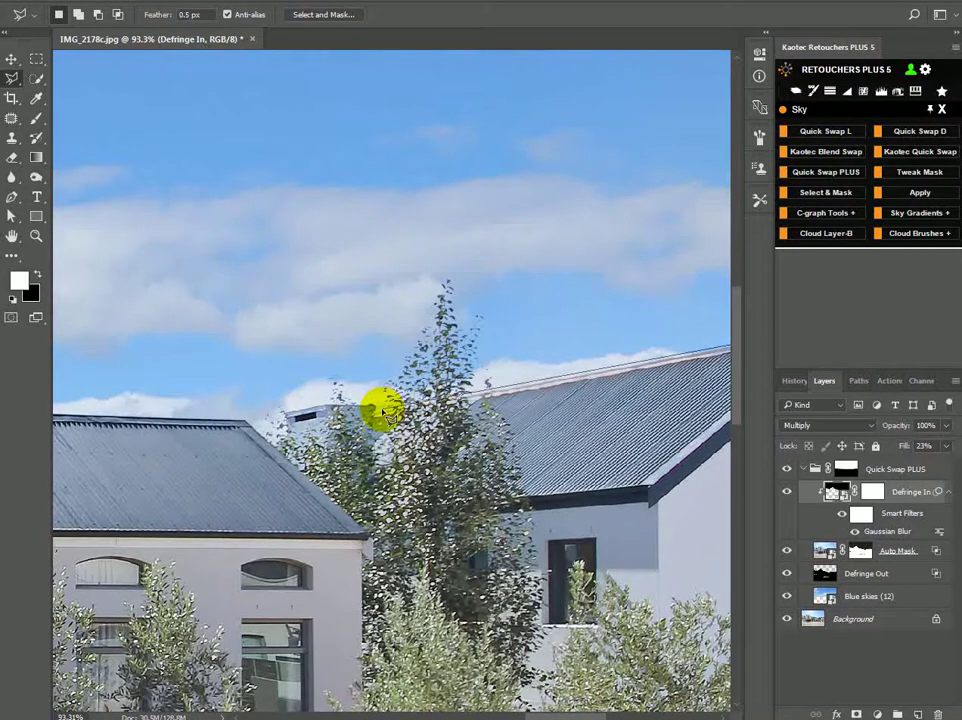
left_click(337, 447)
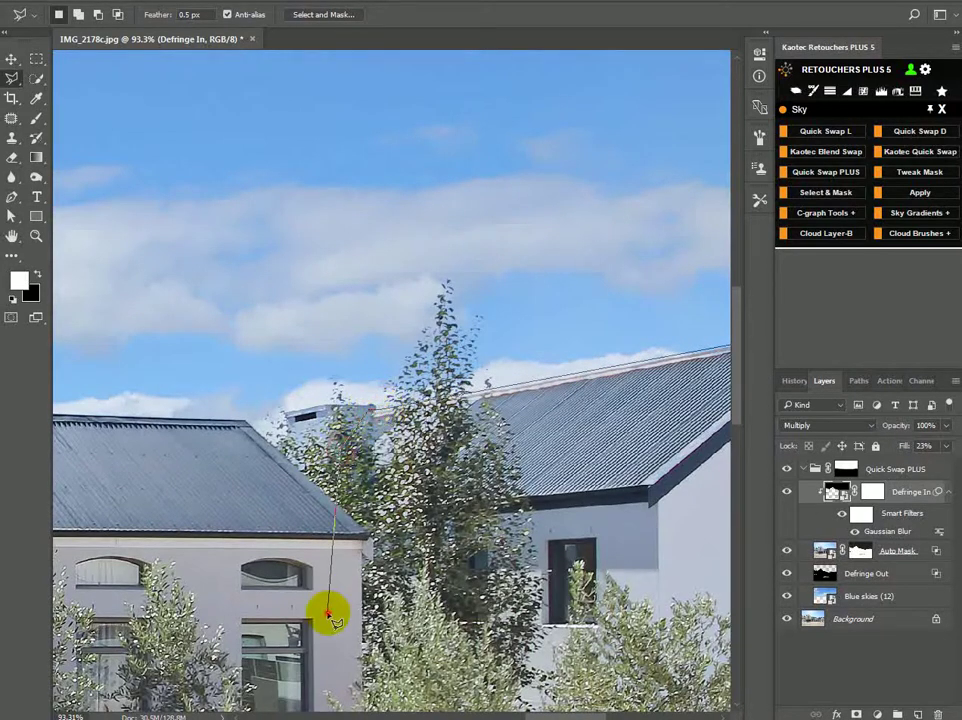
left_click(322, 669)
left_click_drag(322, 669, 257, 440)
left_click(245, 606)
left_click_drag(547, 622, 22, 630)
left_click_drag(315, 659, 217, 655)
double_click(604, 667)
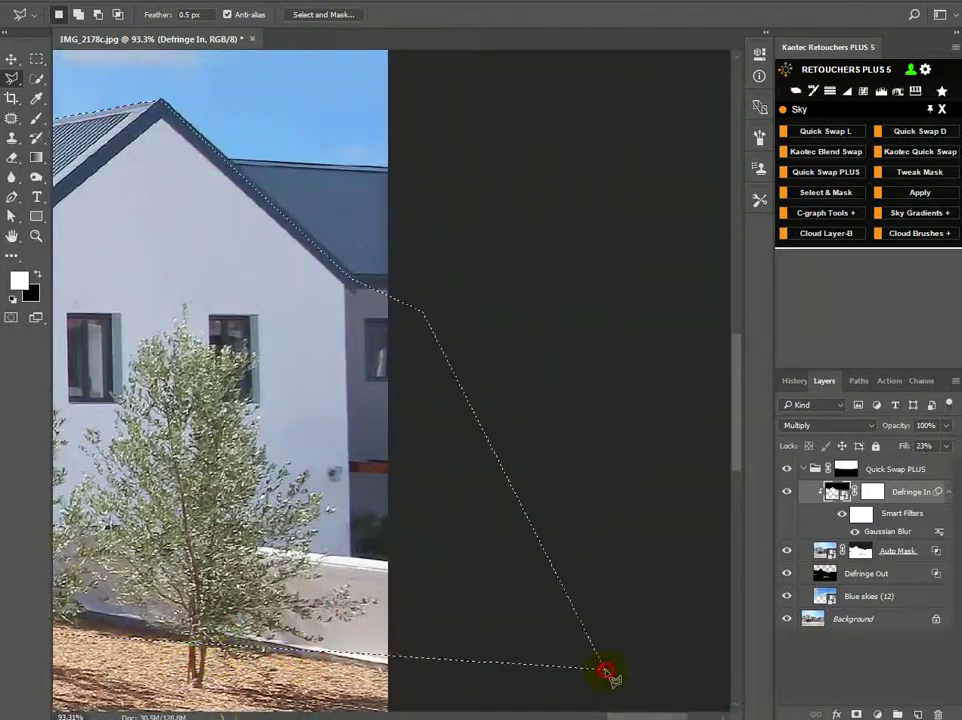
Fill the selected house area with black on the Quick Swap PLUS group's layer mask and deselect
left_click_drag(338, 580, 708, 656)
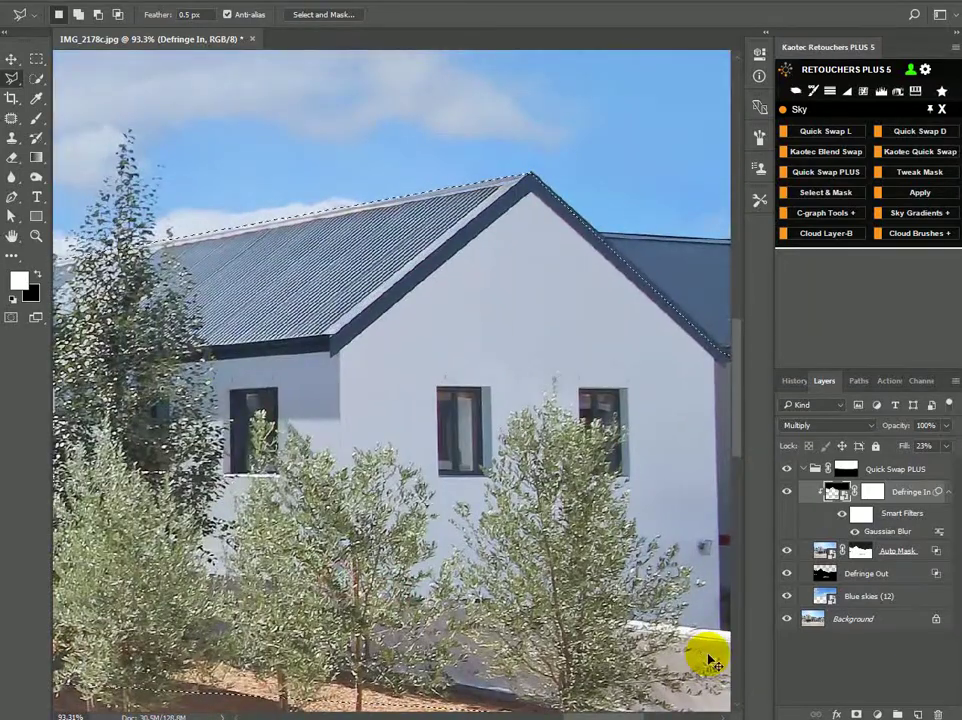
key("ctrl+d")
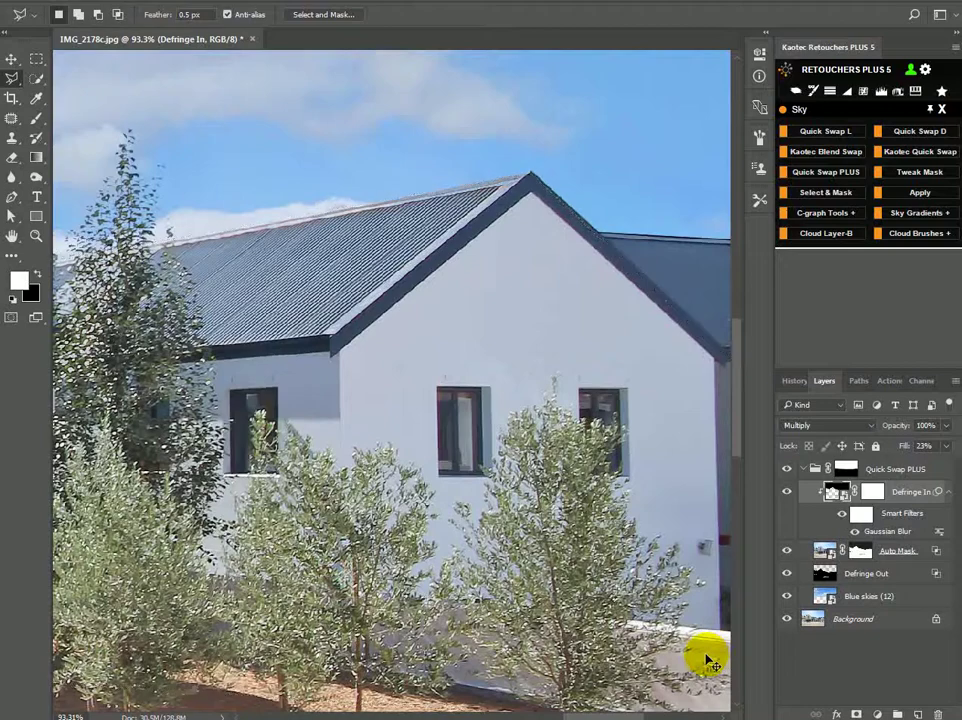
left_click(838, 468, "ctrl")
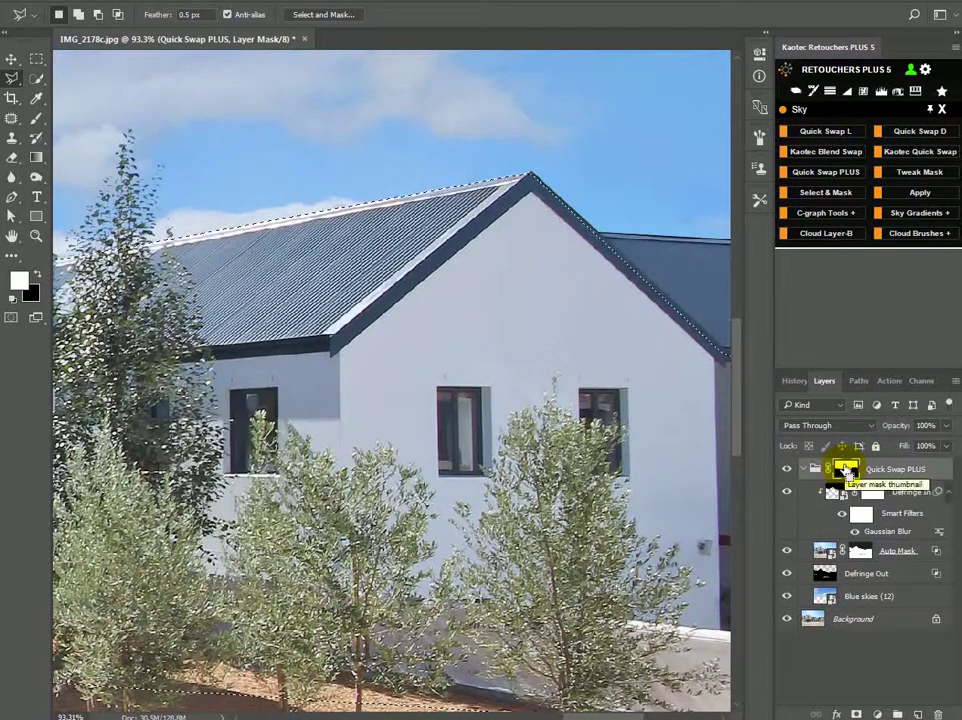
key("ctrl+d")
Outline the far-left neighbouring house along its roofline with the Polygonal Lasso and fill it with black on the Quick Swap PLUS mask
scroll(493, 273, "down", 3)
left_click_drag(350, 371, 690, 377)
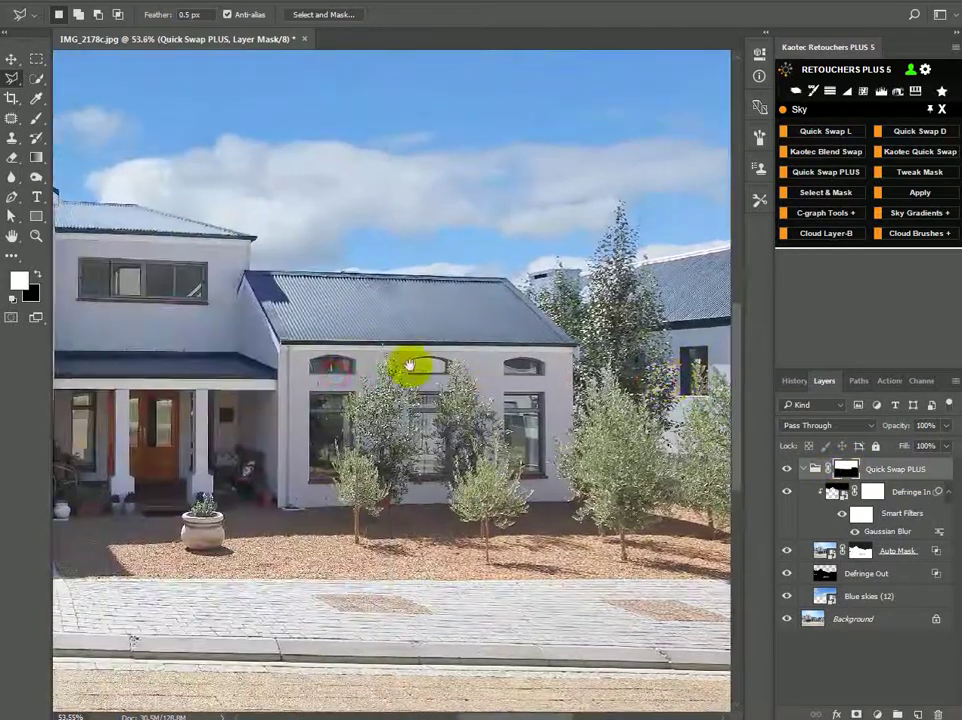
left_click_drag(408, 363, 750, 390)
left_click_drag(350, 356, 778, 410)
scroll(445, 359, "up", 5)
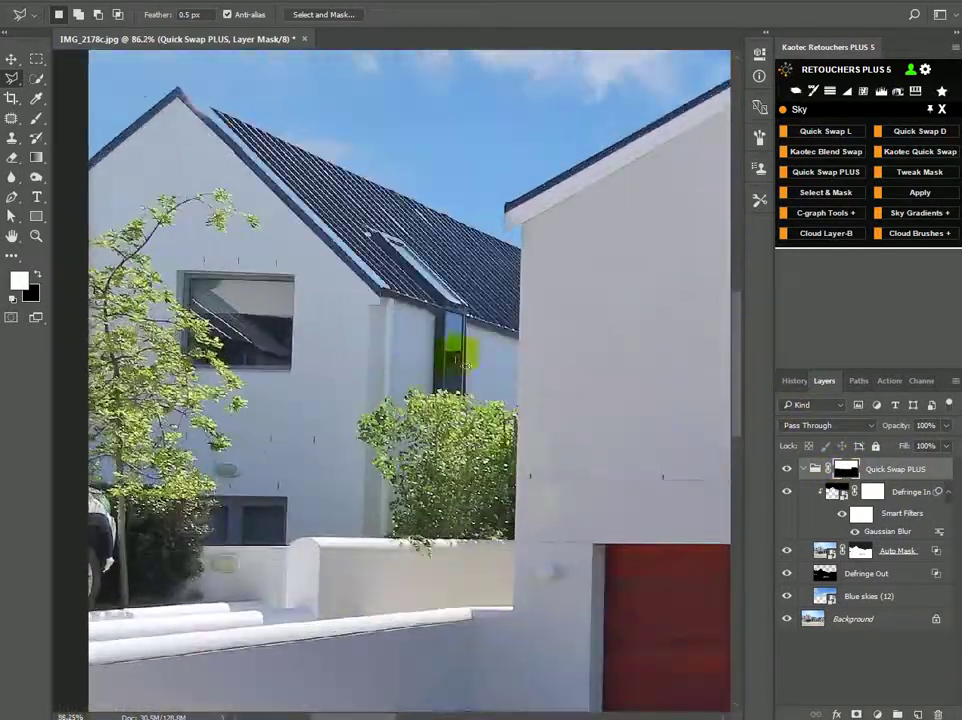
left_click(566, 447)
left_click(583, 316)
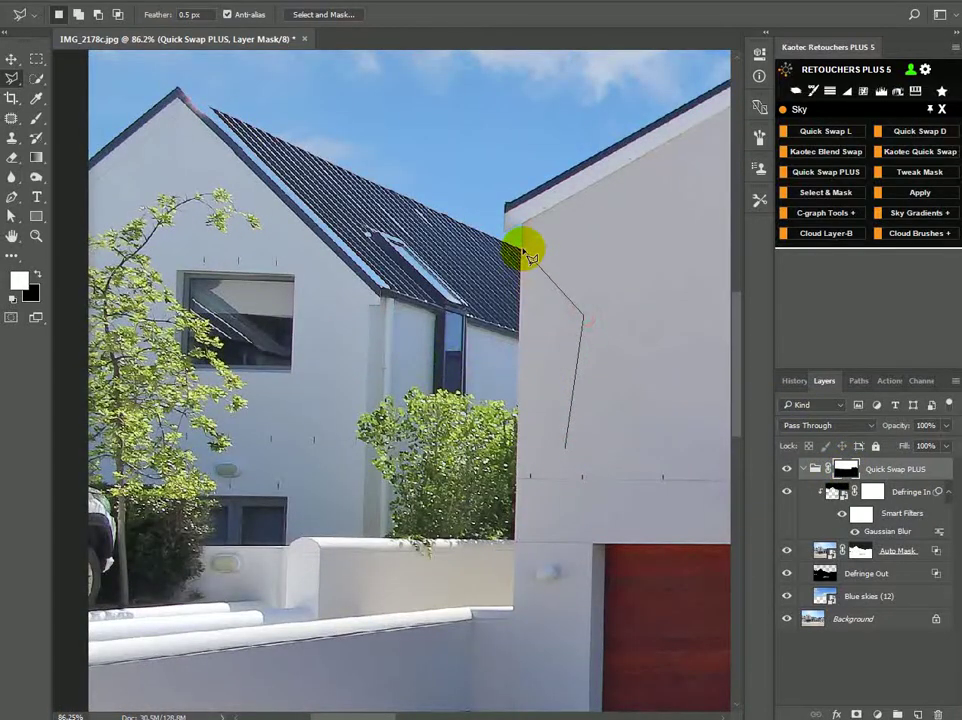
left_click(521, 247)
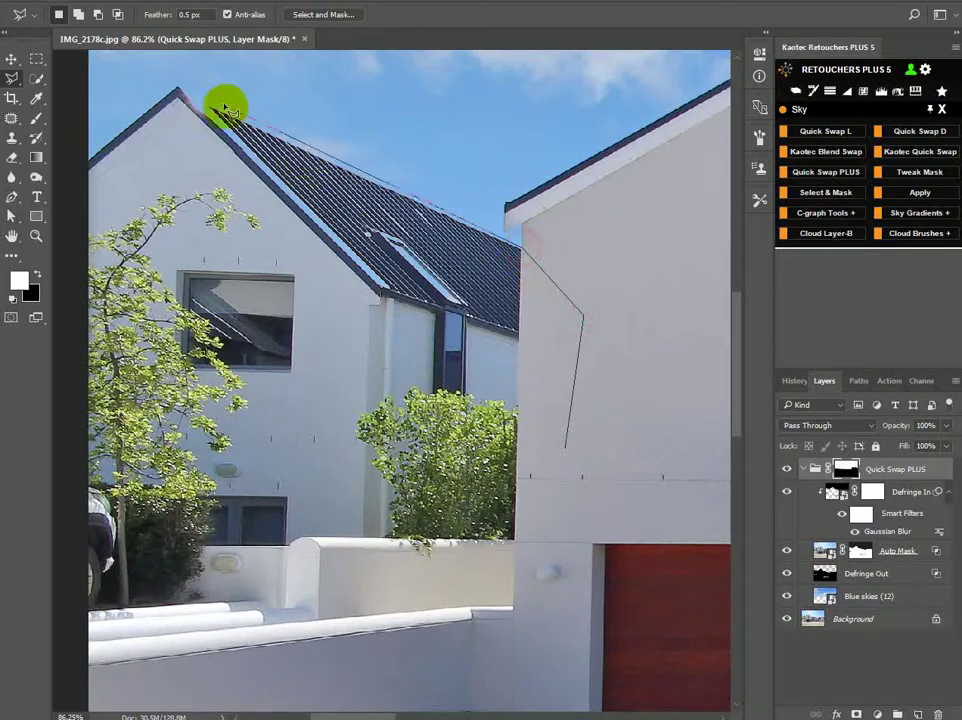
left_click(179, 92)
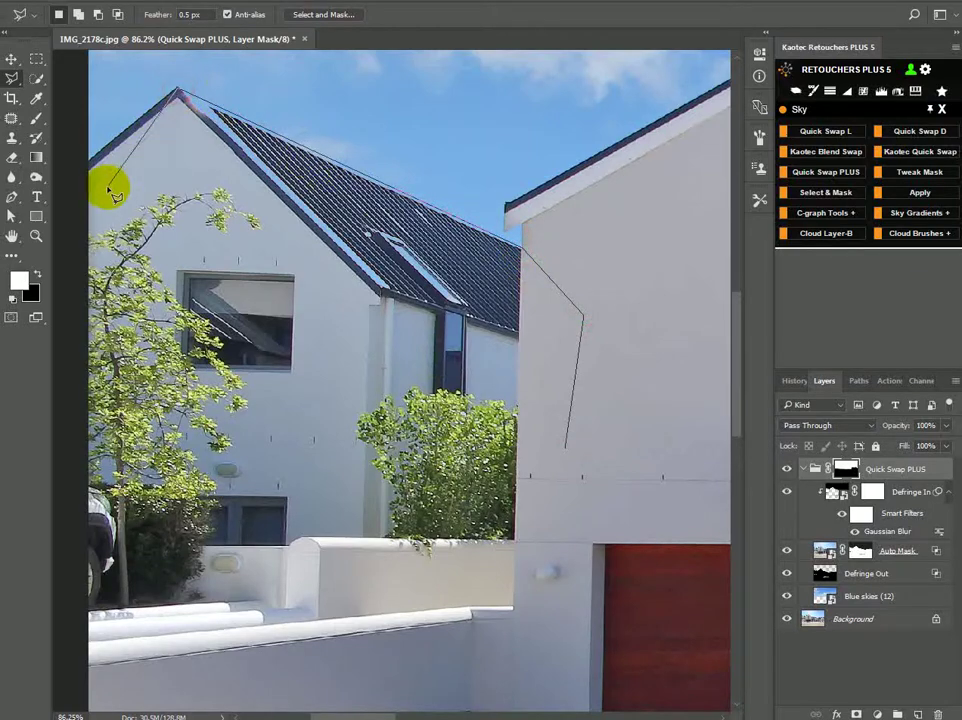
left_click(58, 192)
mouse_move(58, 192)
left_mouse_down()
mouse_move(344, 494)
mouse_move(39, 404)
mouse_move(322, 477)
mouse_move(147, 547)
left_mouse_up()
left_click(147, 551)
left_click_drag(625, 552, 240, 557)
double_click(391, 591)
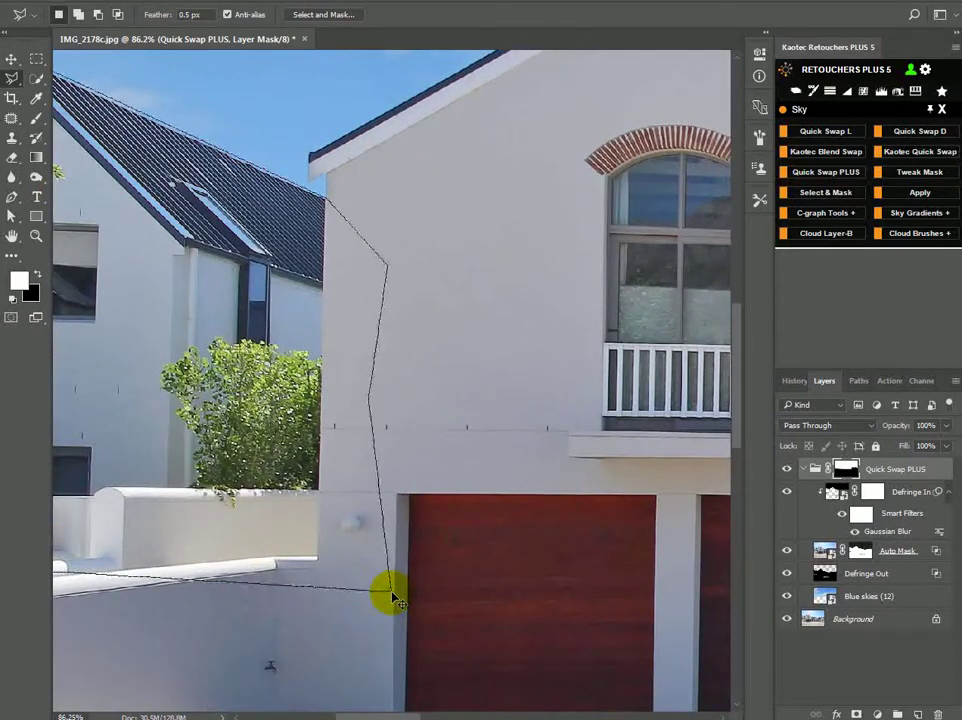
Outline the upper-storey metal roof beside the garage gable, fill it with black on the Quick Swap PLUS mask, and deselect
scroll(386, 584, "down", 3)
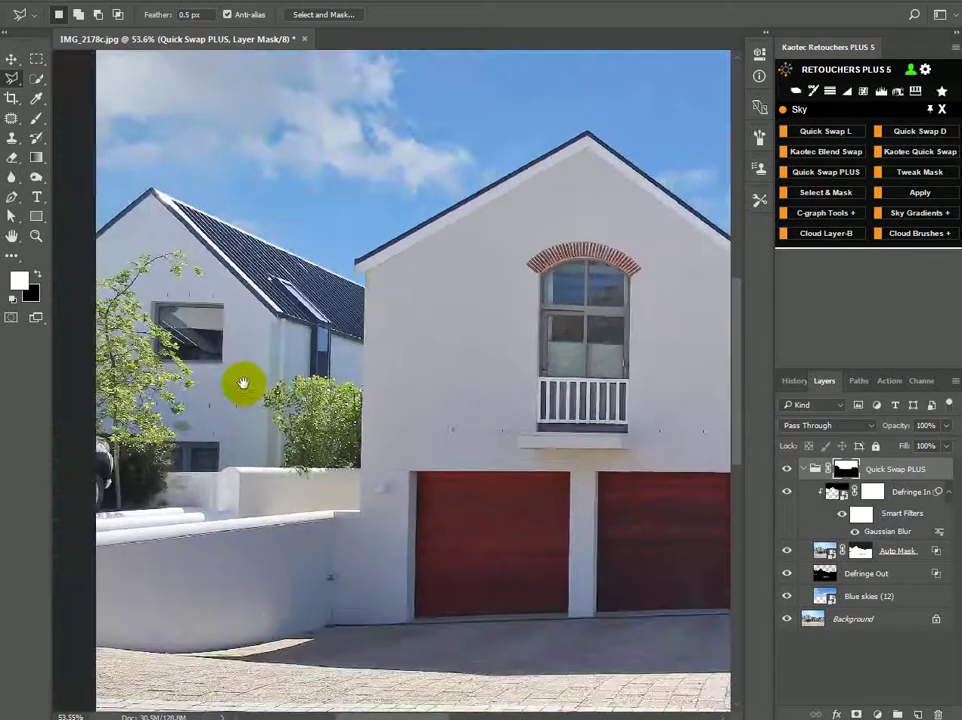
scroll(420, 420, "right", 5)
scroll(429, 386, "up", 3)
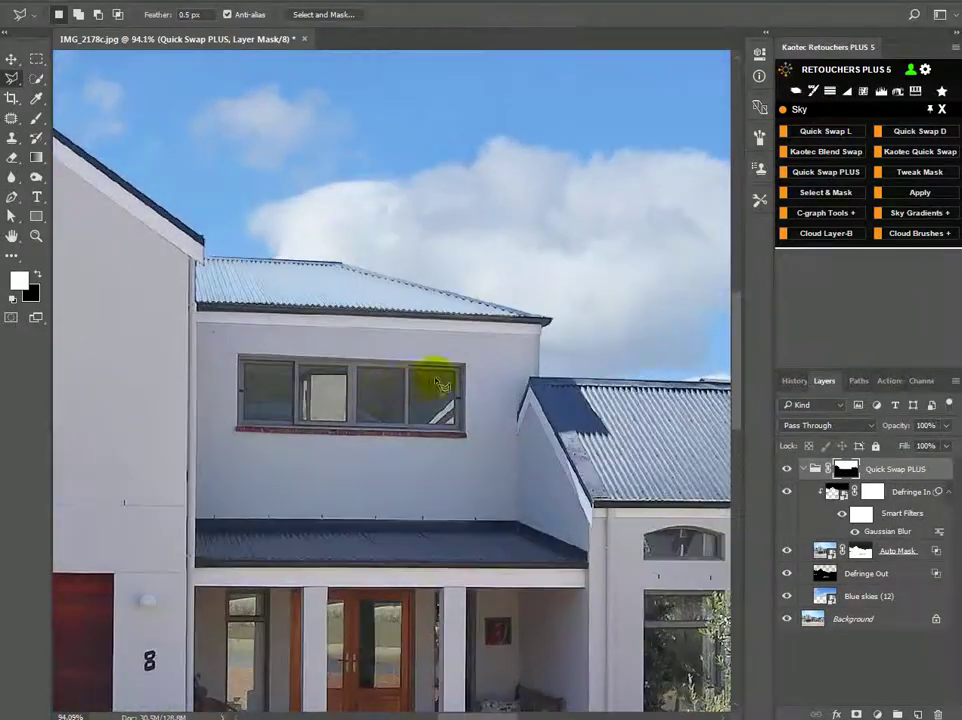
left_click(512, 415)
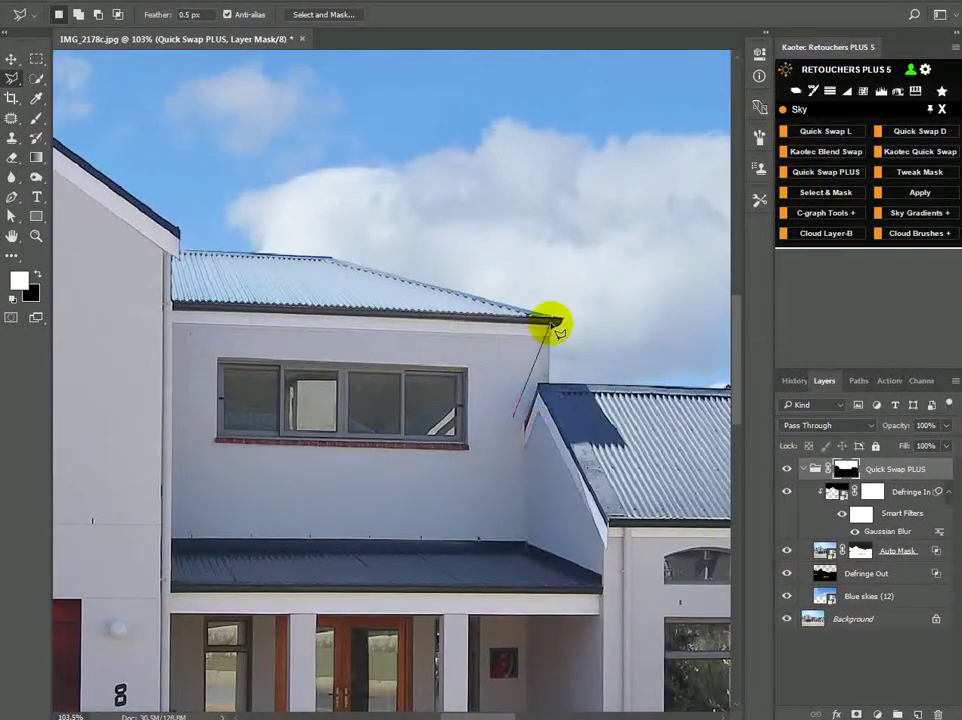
left_click(551, 319)
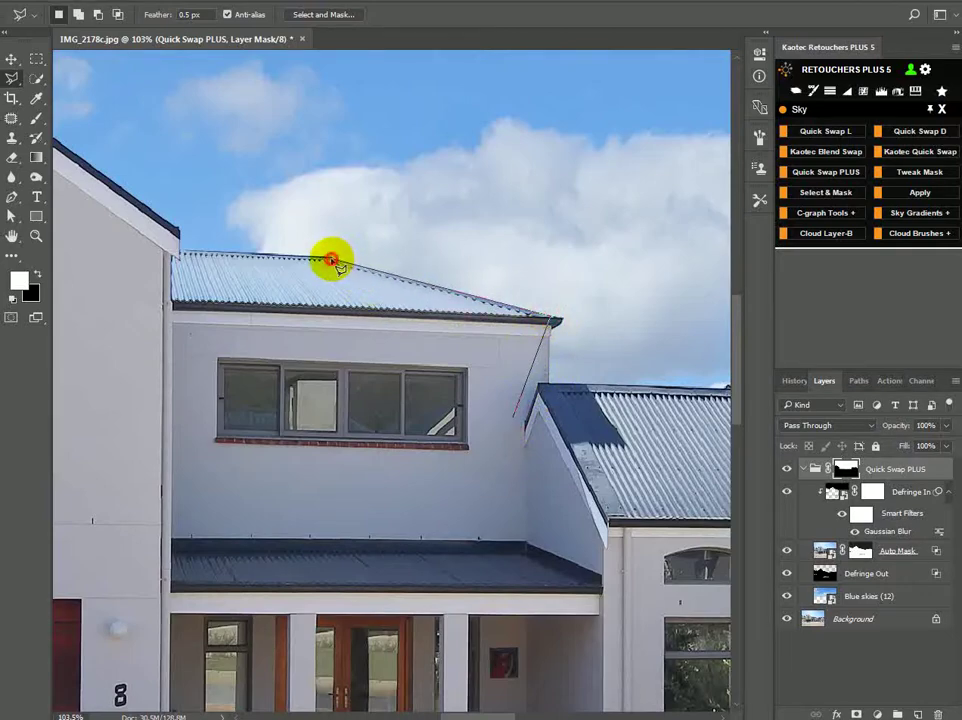
left_click(329, 261)
left_click(134, 248)
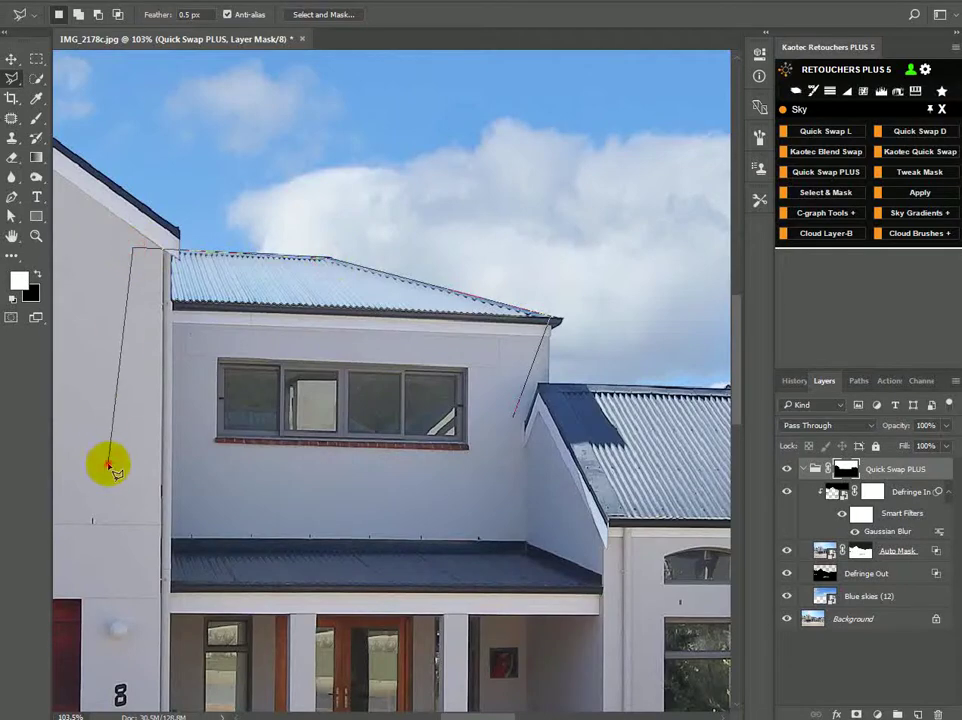
left_click(108, 465)
double_click(195, 650)
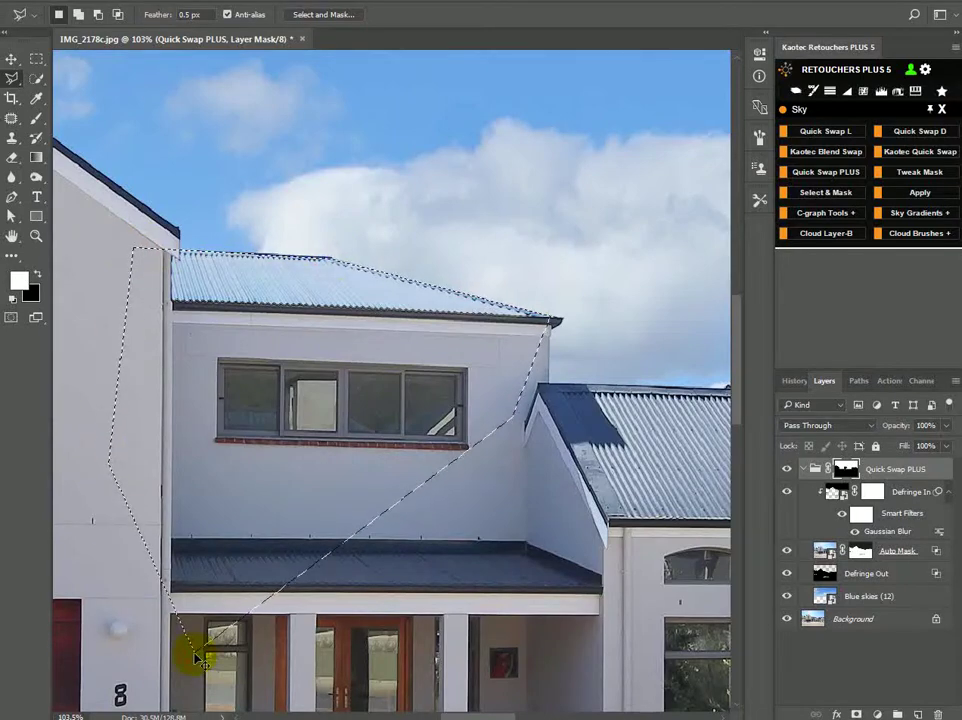
key("ctrl+d")
Check the remaining rooflines and compare the whole photo with the Quick Swap PLUS group hidden and shown
scroll(225, 477, "down", 2)
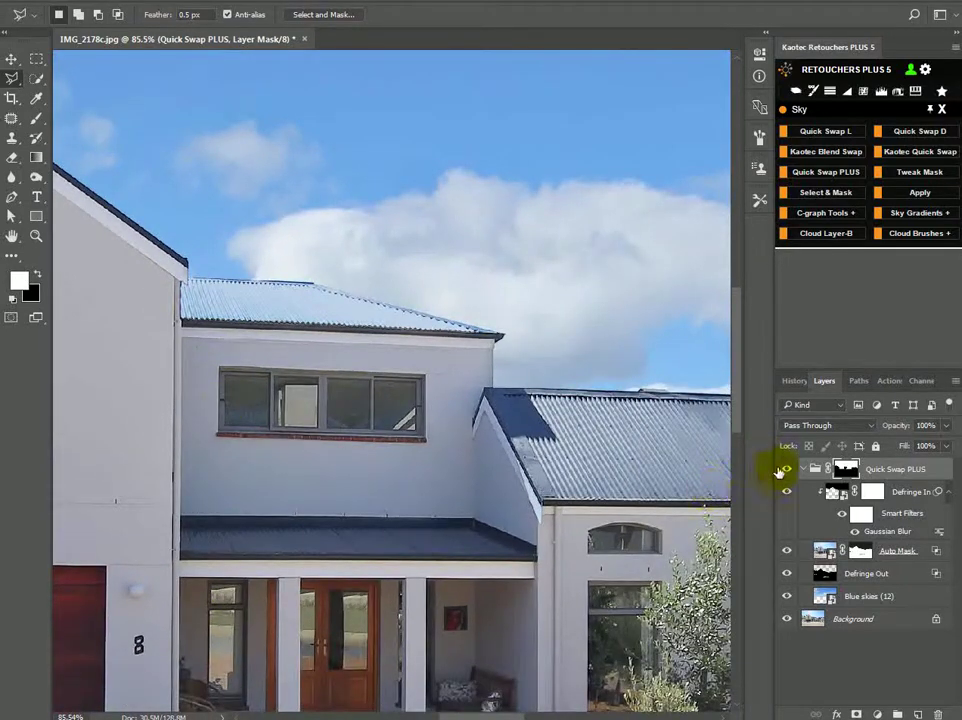
left_click(788, 470)
scroll(440, 388, "down", 2)
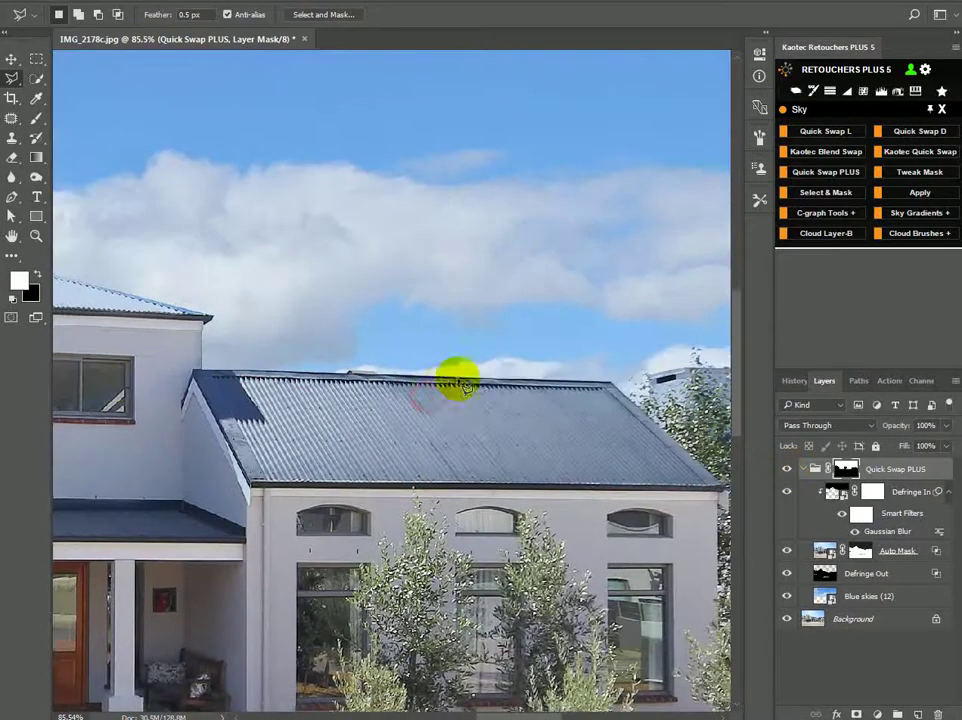
scroll(436, 316, "down", 6)
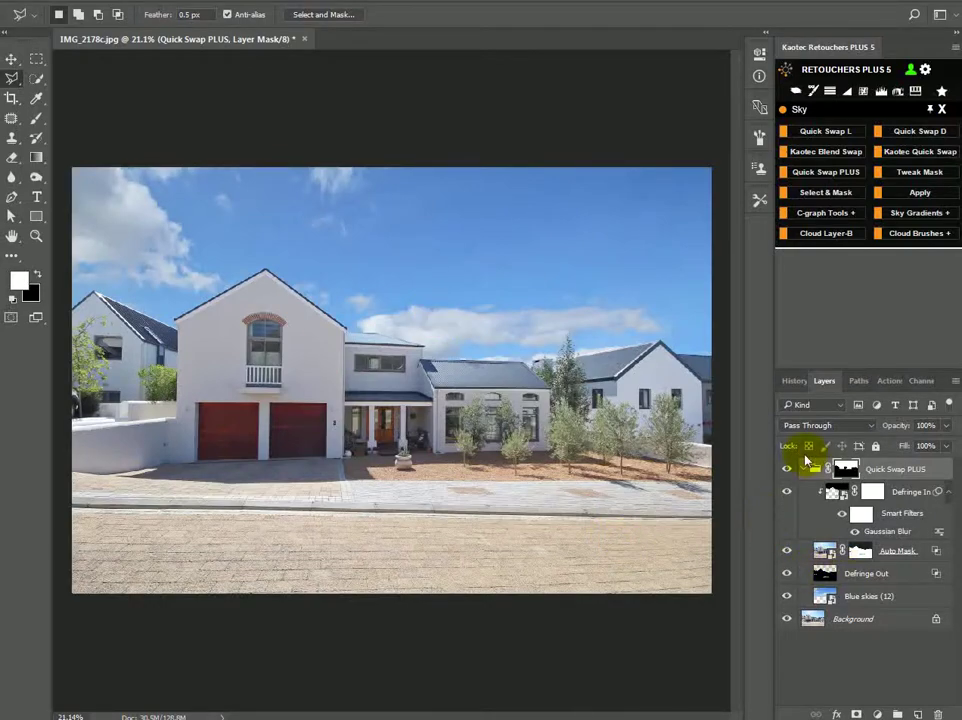
left_click(786, 470)
left_click(786, 470)
left_click(786, 470)
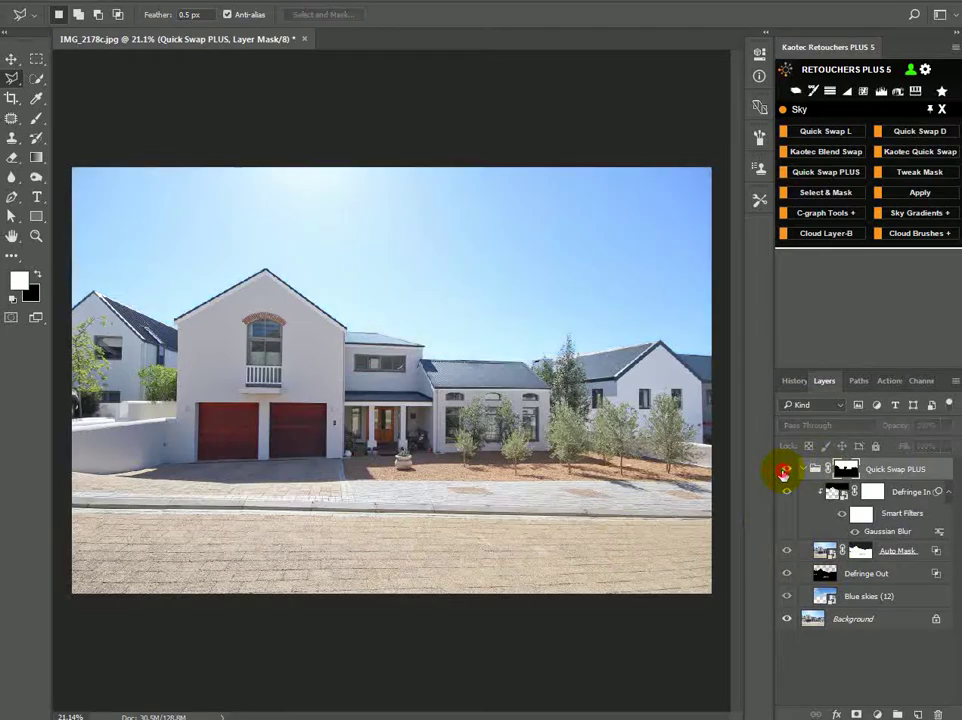
left_click(786, 470)
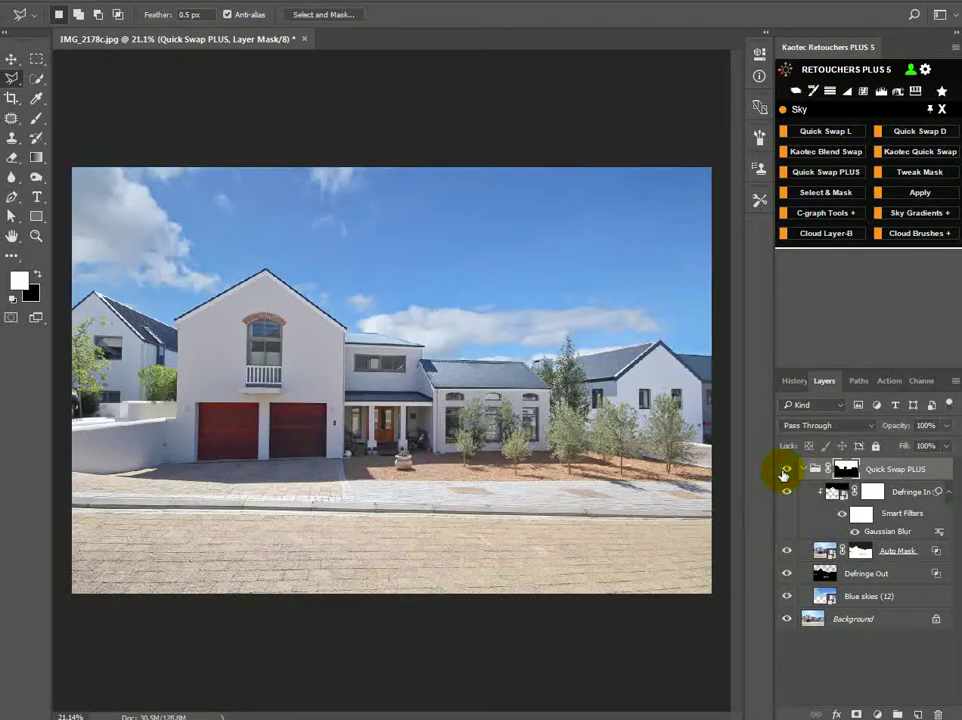
Brighten the Blue skies (12) layer with a Levels smart filter, setting the midtones to 1.50 and lowering the white input level
left_click(868, 596)
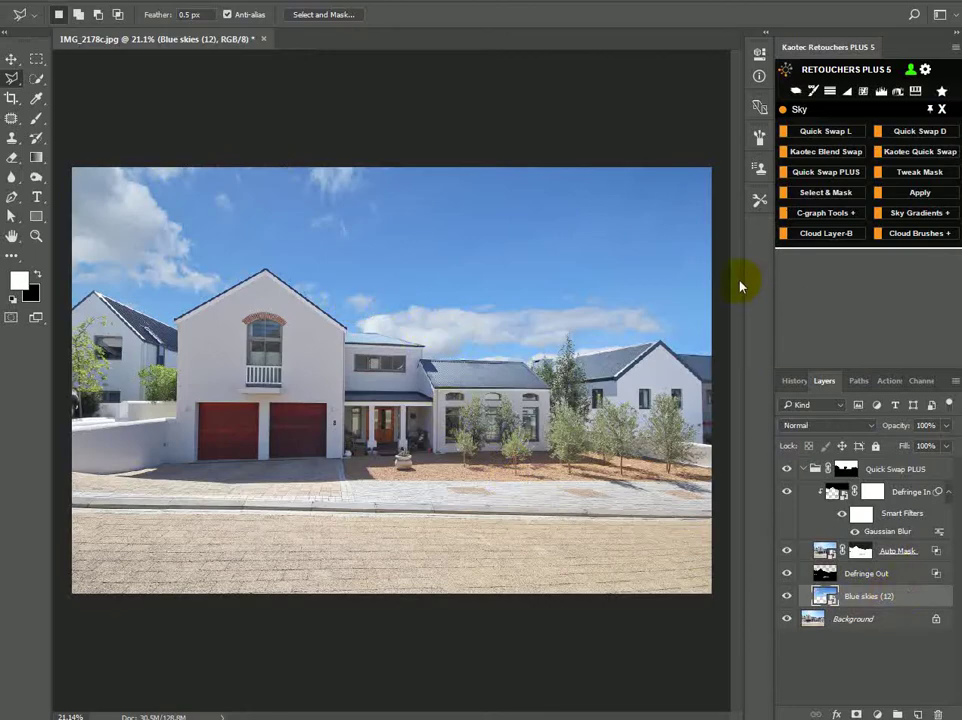
left_click(878, 97)
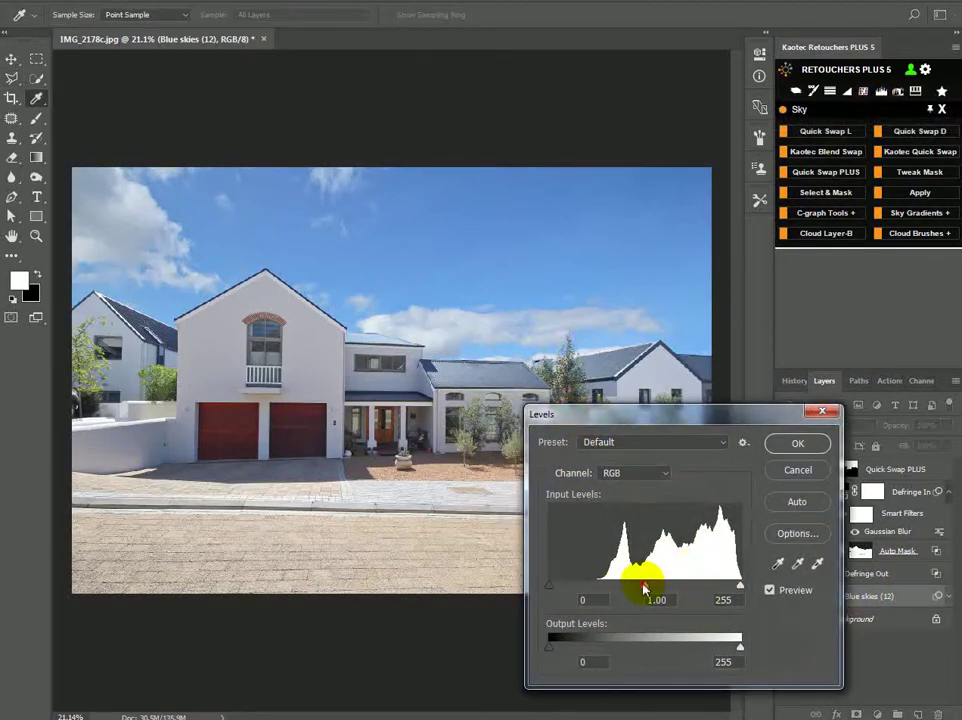
left_click_drag(645, 590, 618, 585)
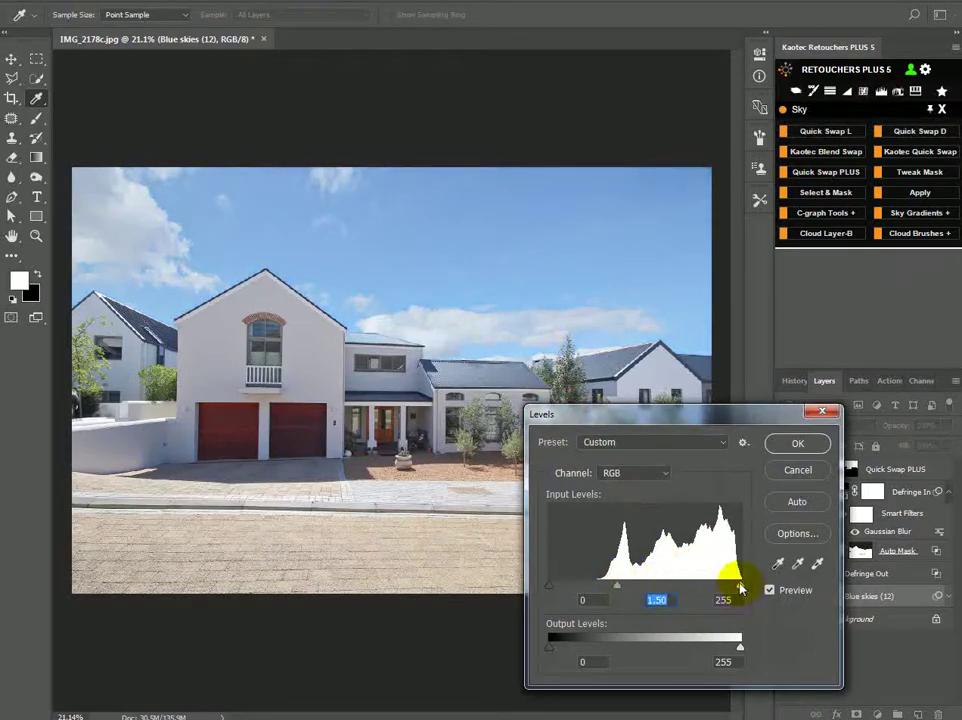
left_click_drag(740, 587, 721, 589)
left_click(804, 446)
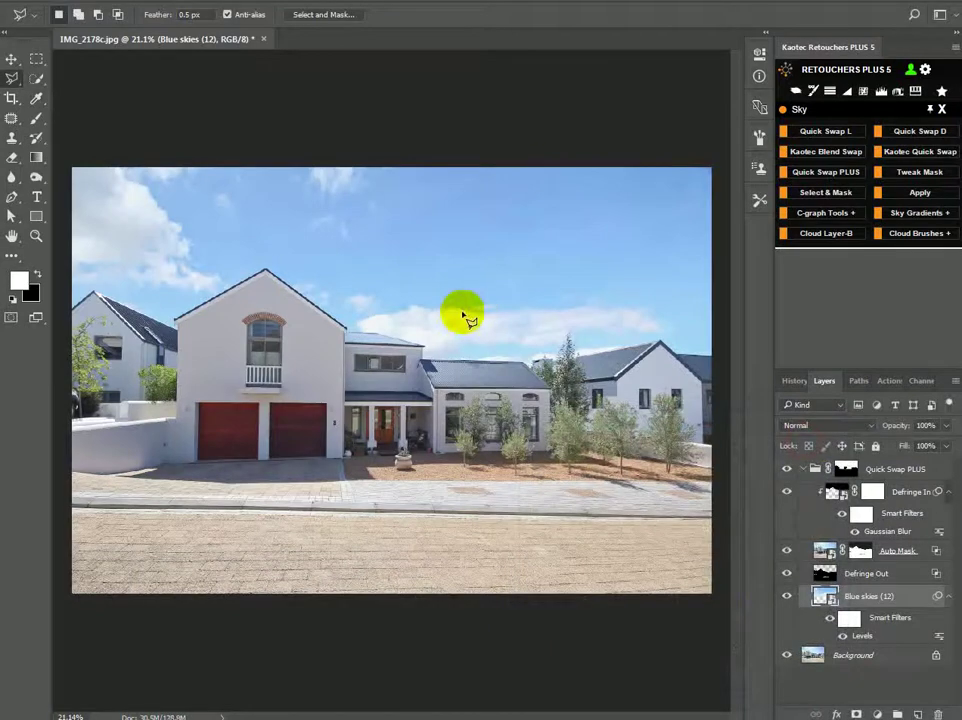
Compare the brightened sky with the original photo by hiding and showing the Quick Swap PLUS group
scroll(461, 317, "down", 1)
scroll(500, 452, "up", 1)
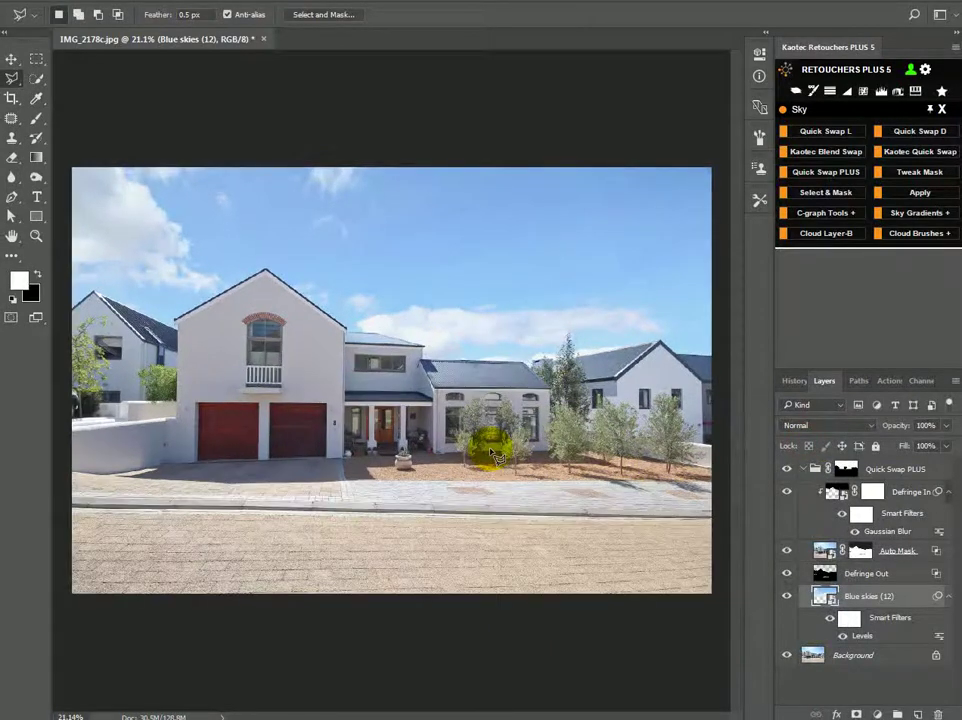
left_click(788, 469)
left_click(788, 469)
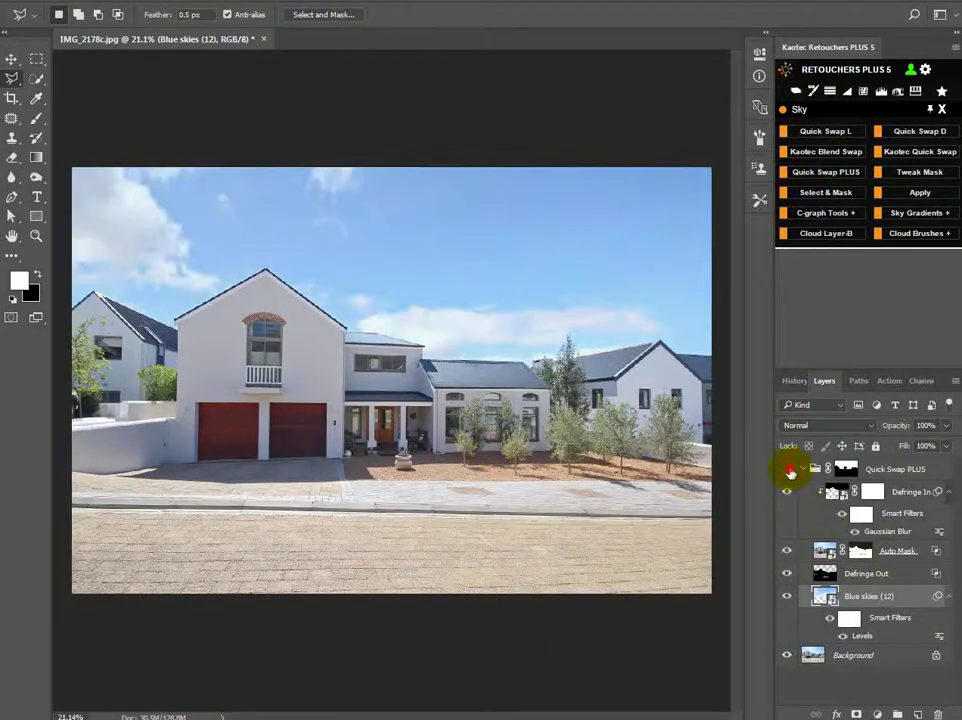
left_click(788, 469)
left_click(788, 469)
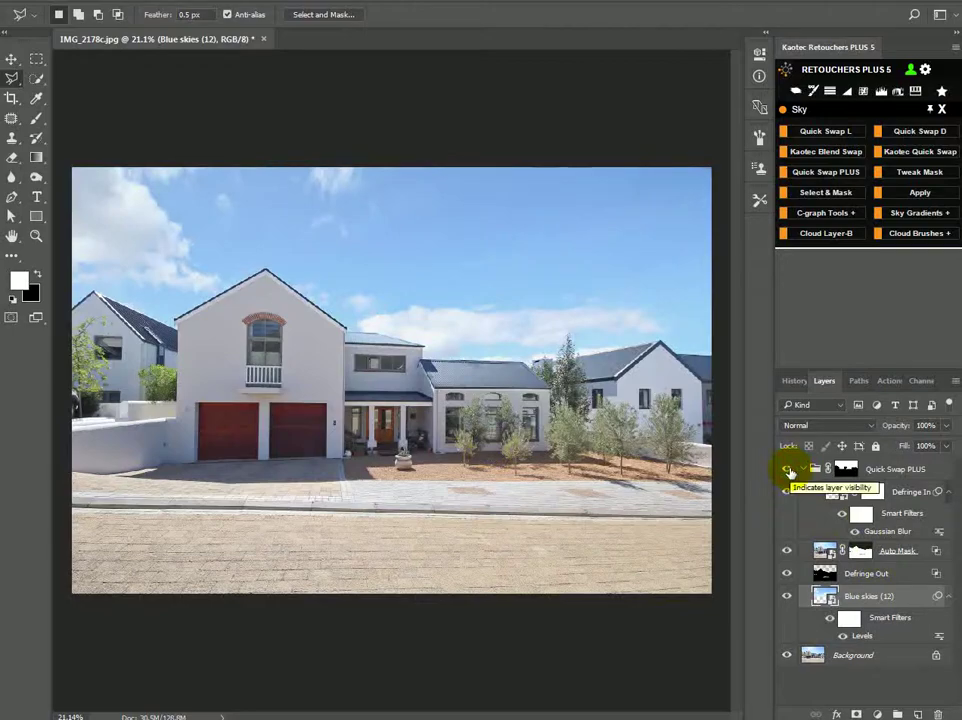